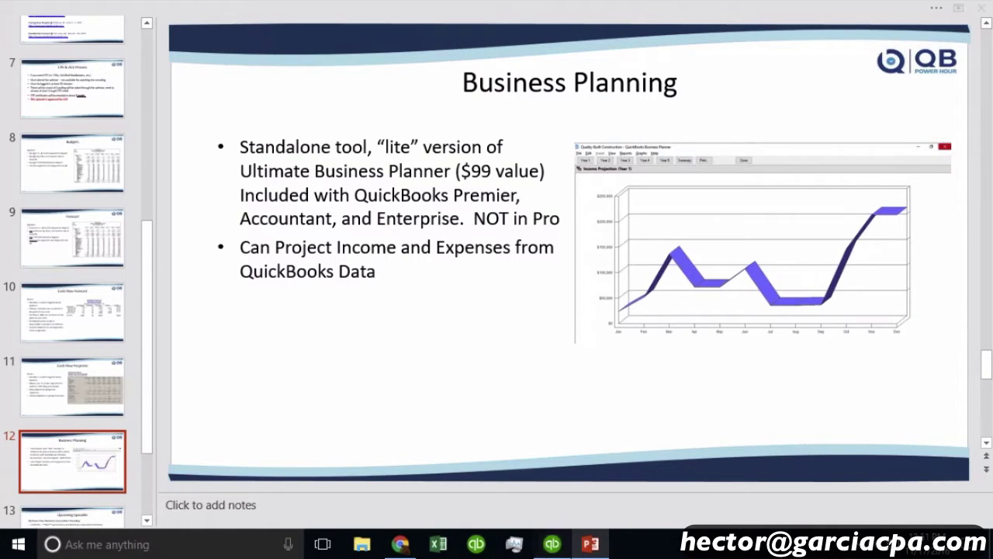
Switch from PowerPoint to the Quality-Built Construction company file in QuickBooks Enterprise
left_click(551, 544)
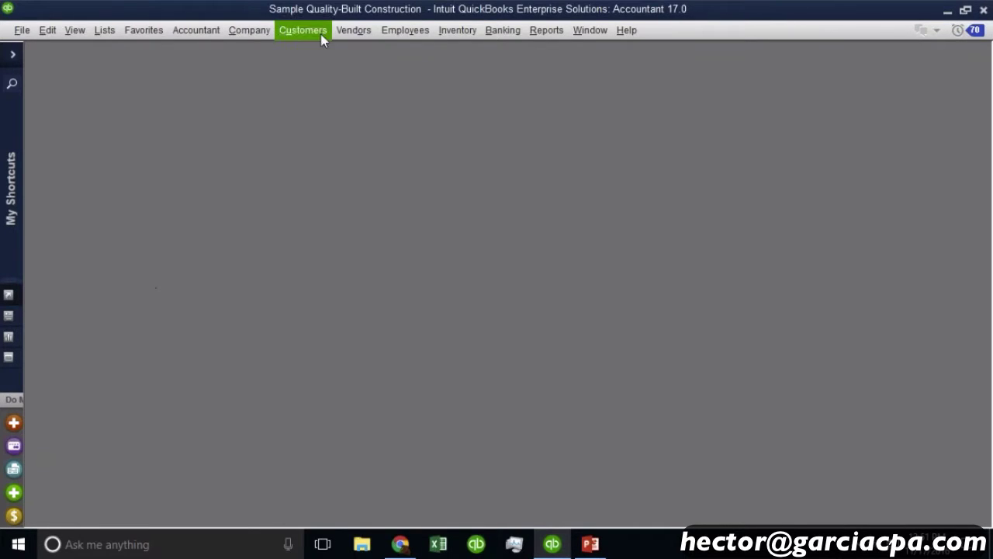
Launch the Business Plan Tool from Company > Planning & Budgeting
left_click(264, 30)
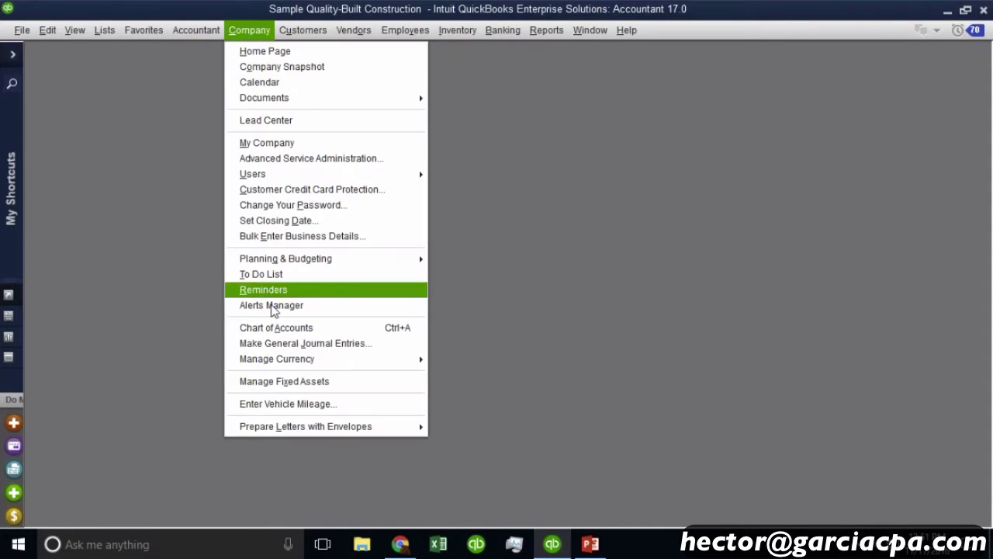
mouse_move(361, 264)
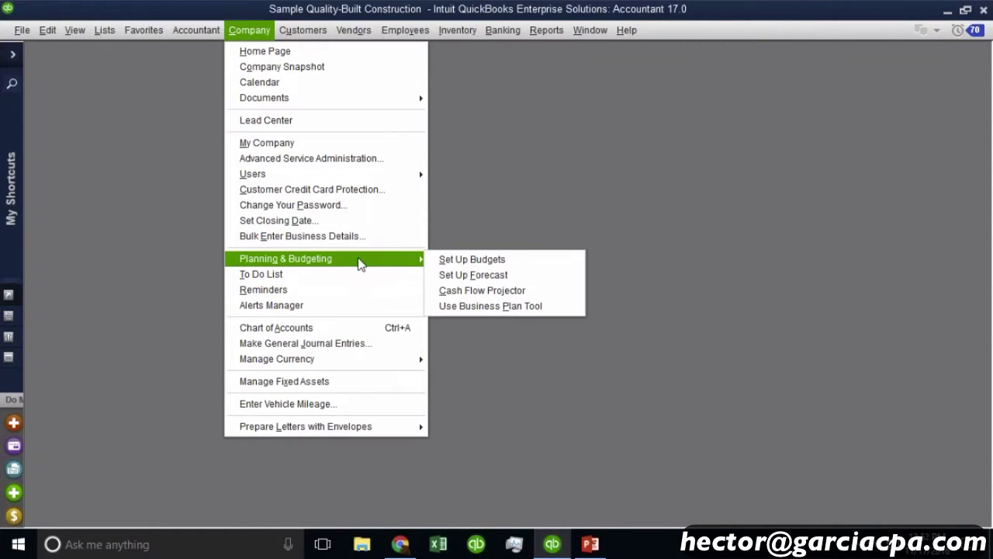
left_click(508, 306)
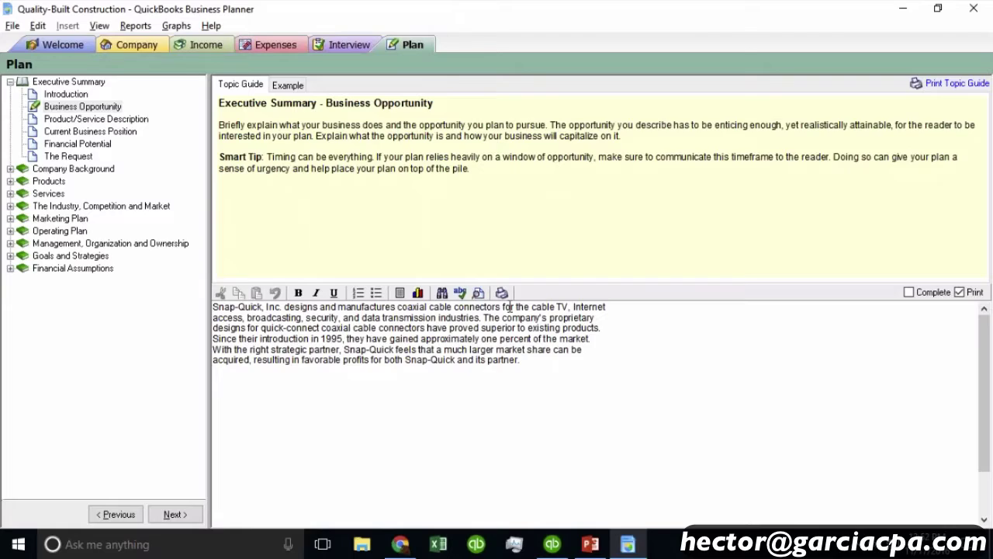
Review the Welcome and Company sections, then advance to the Income section
left_click(56, 45)
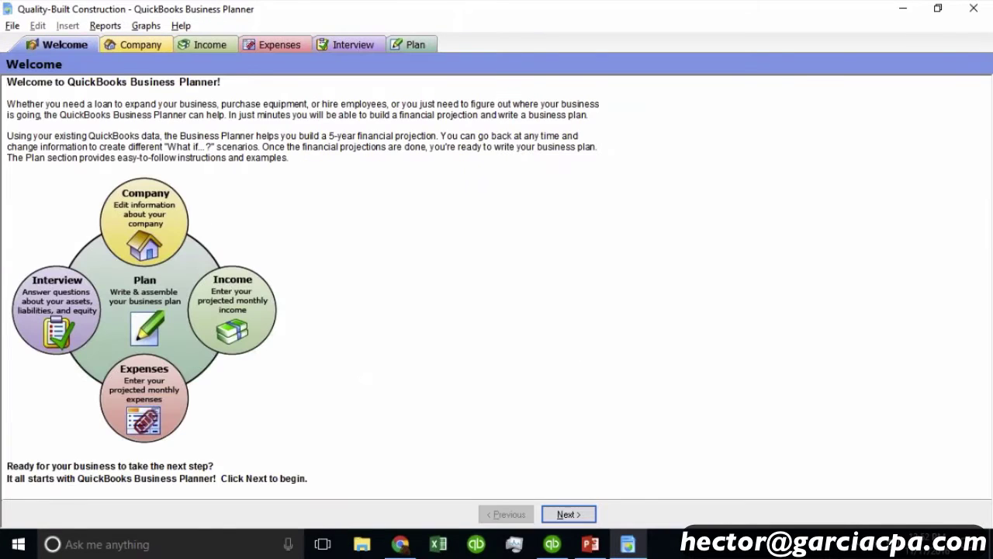
left_click(146, 46)
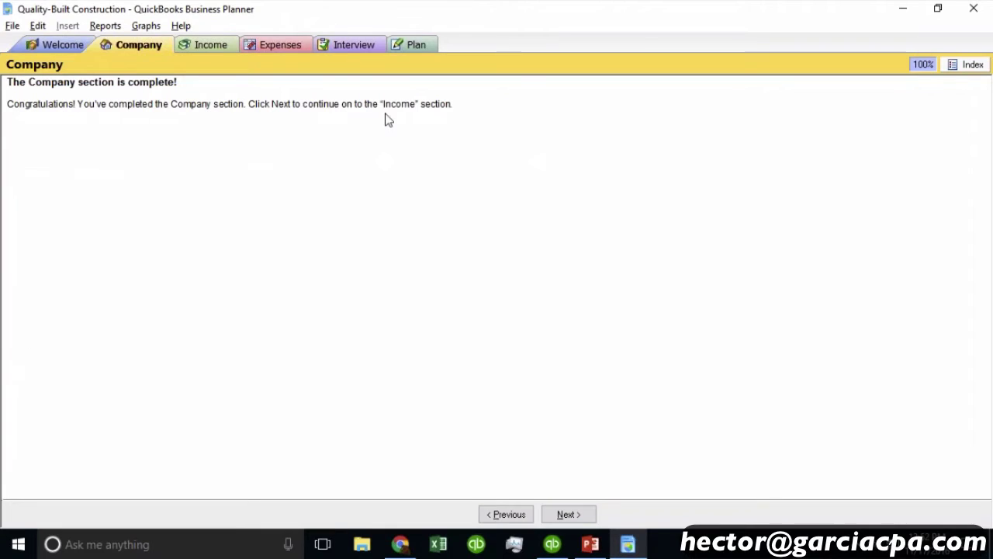
left_click(567, 515)
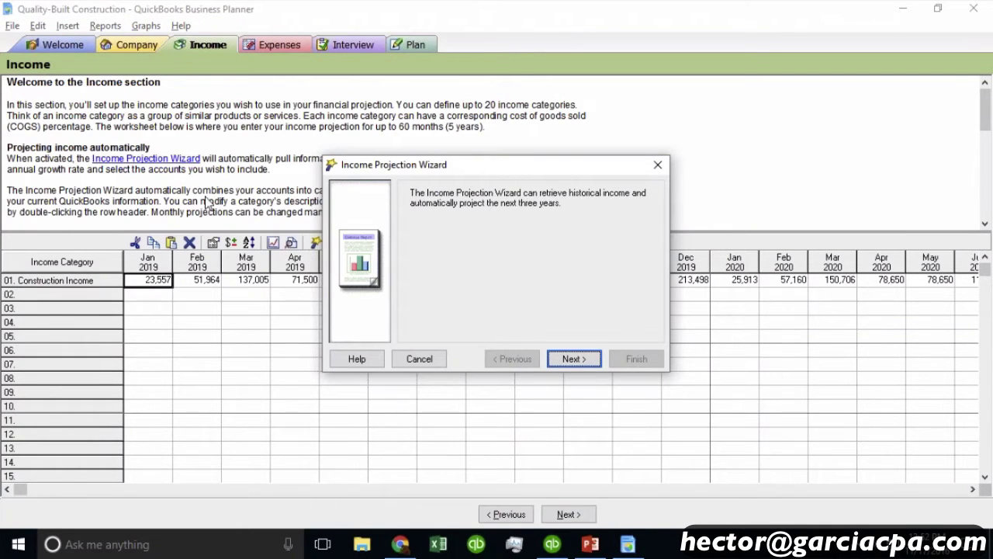
Keep the January 2019 start date and base income on the last 12 months' monthly average
left_click(578, 359)
left_click(601, 265)
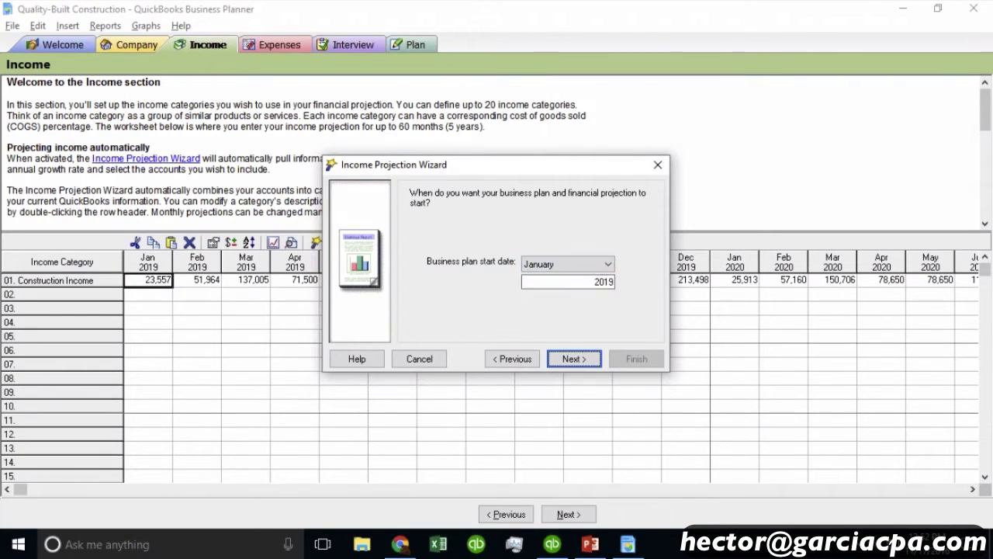
key("Tab")
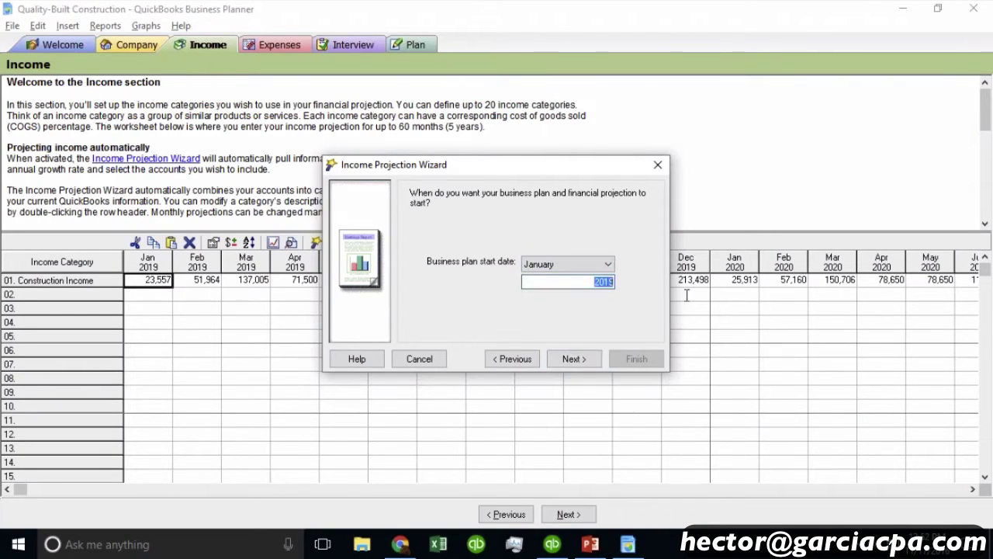
left_click(581, 358)
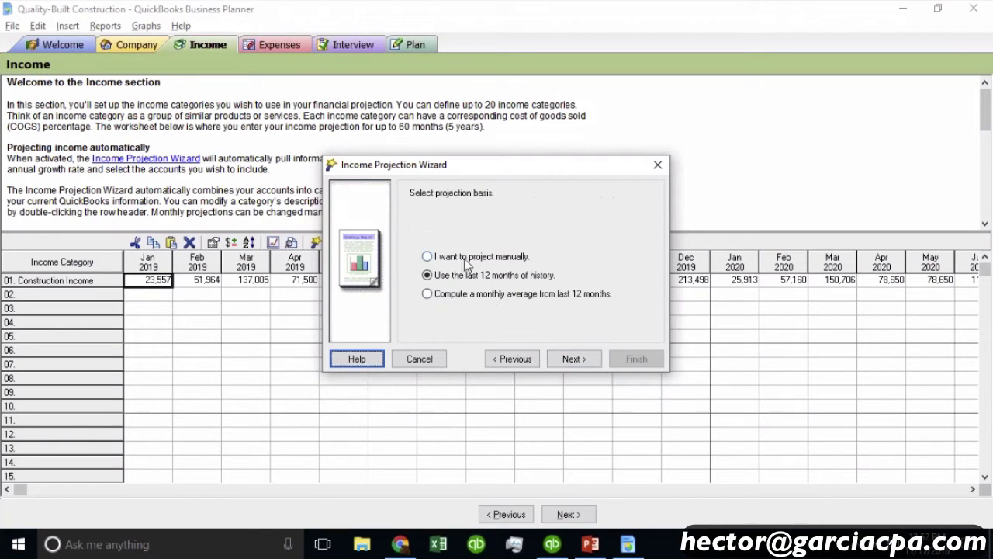
left_click(474, 259)
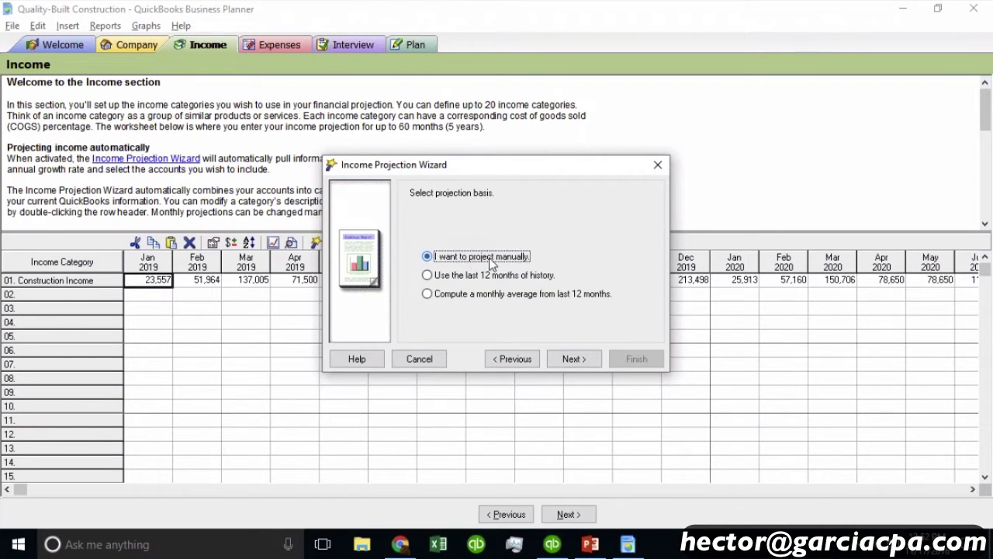
left_click(493, 297)
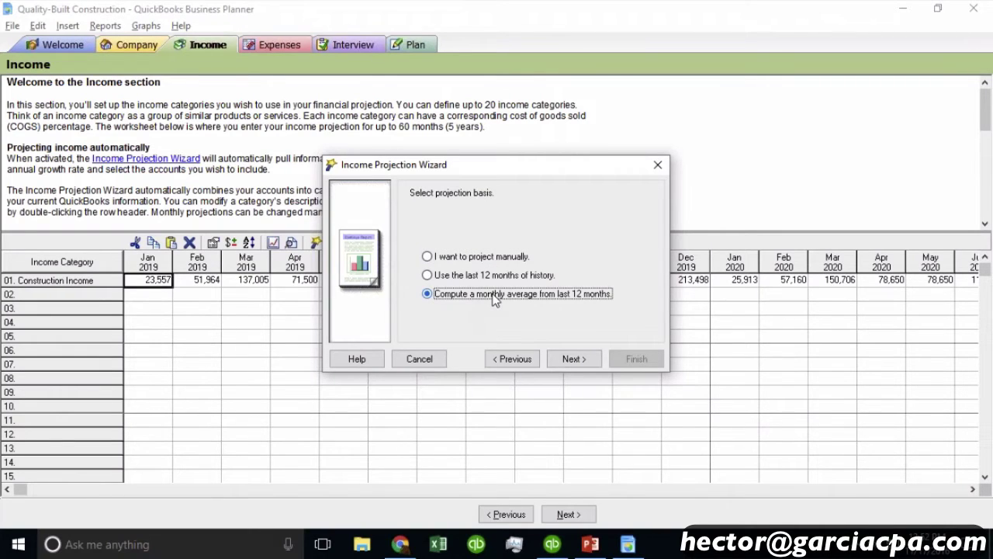
left_click(486, 278)
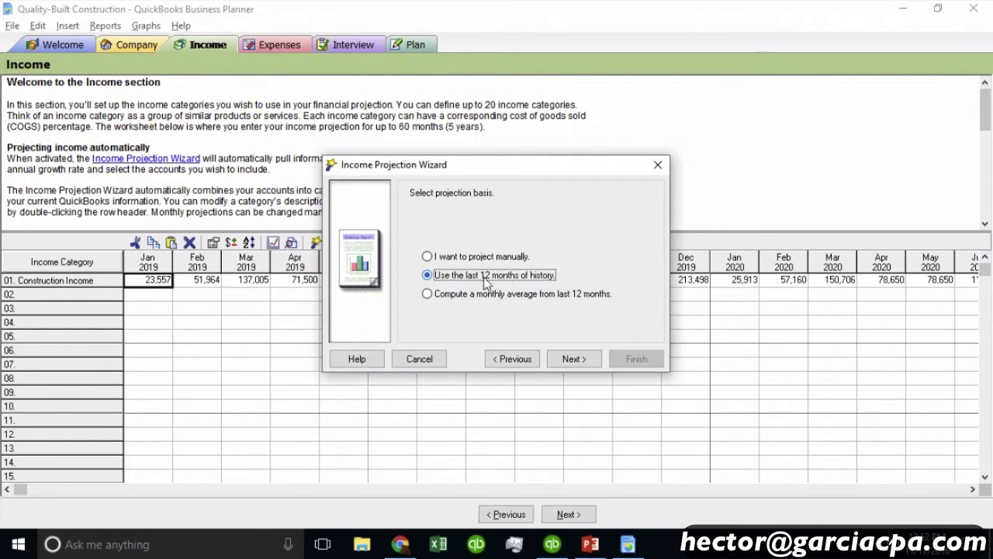
left_click(479, 294)
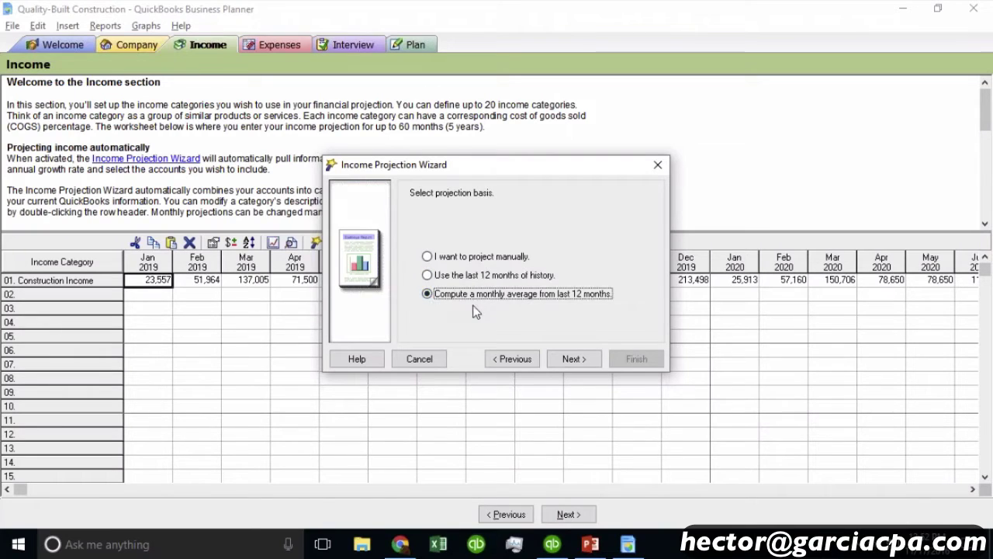
left_click(572, 360)
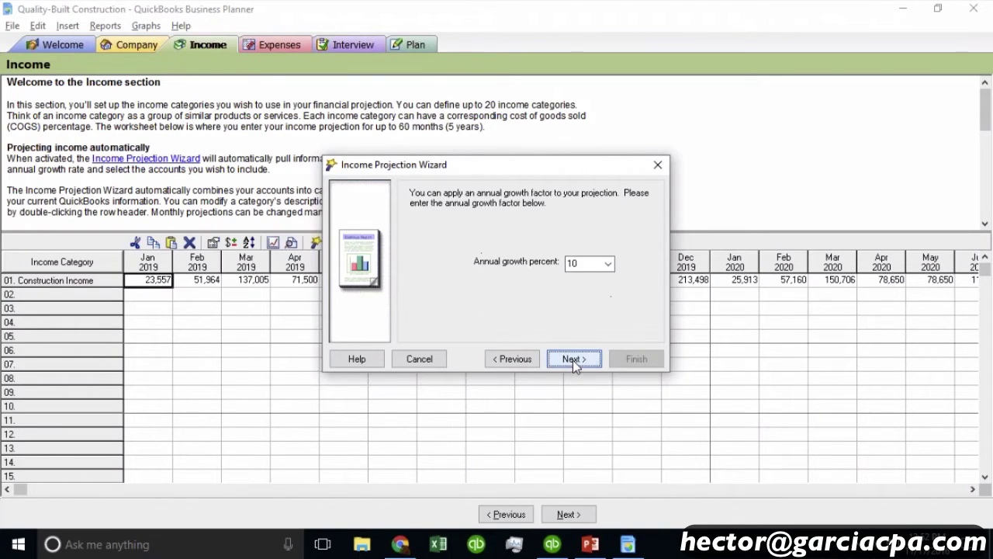
Set 5% annual growth and include Construction Income in the projection
left_click(607, 263)
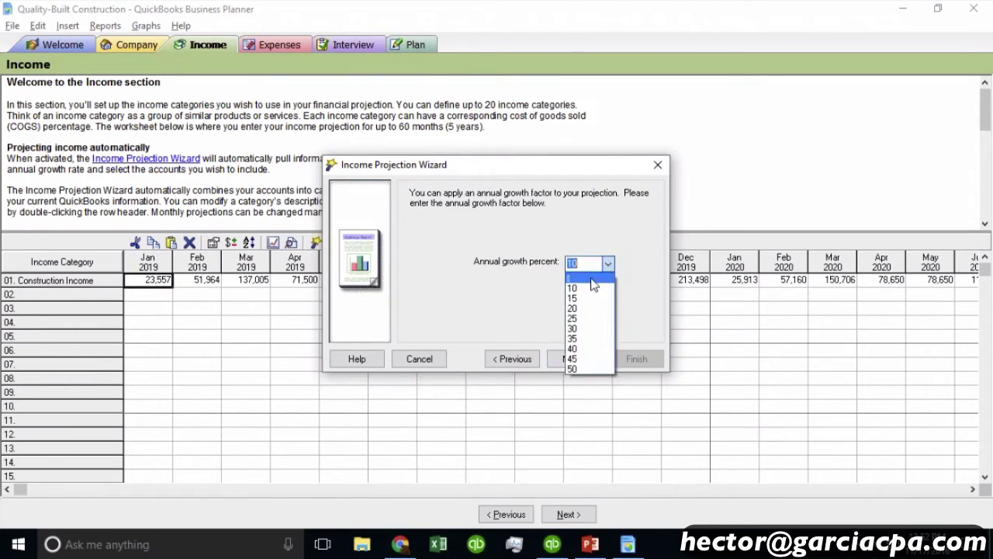
left_click(588, 264)
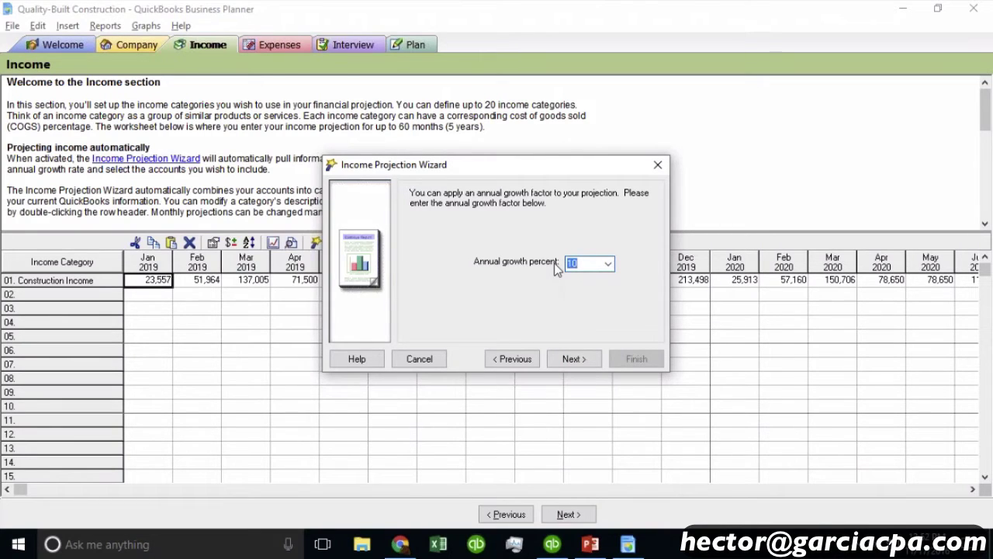
left_click(607, 264)
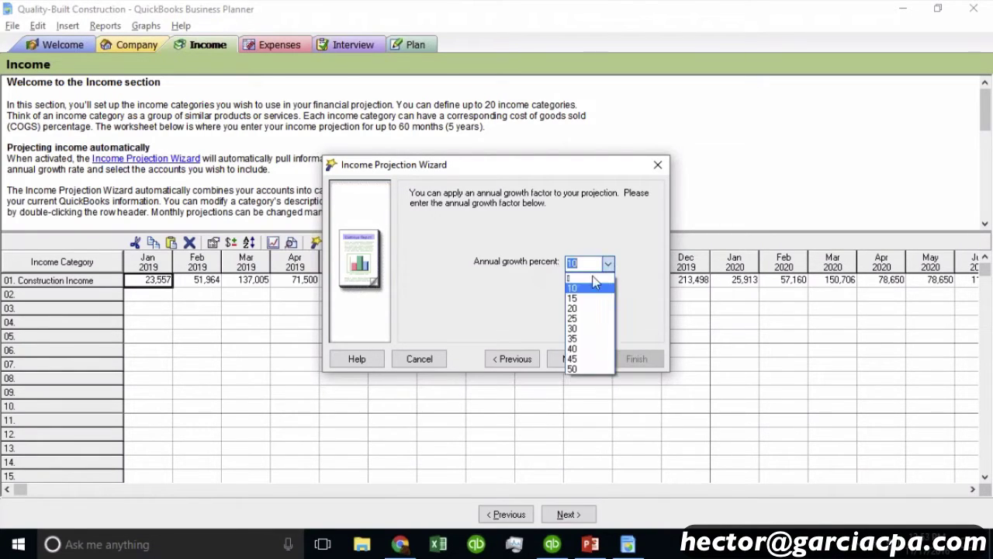
left_click(605, 264)
left_click(605, 264)
left_click(576, 277)
type("5")
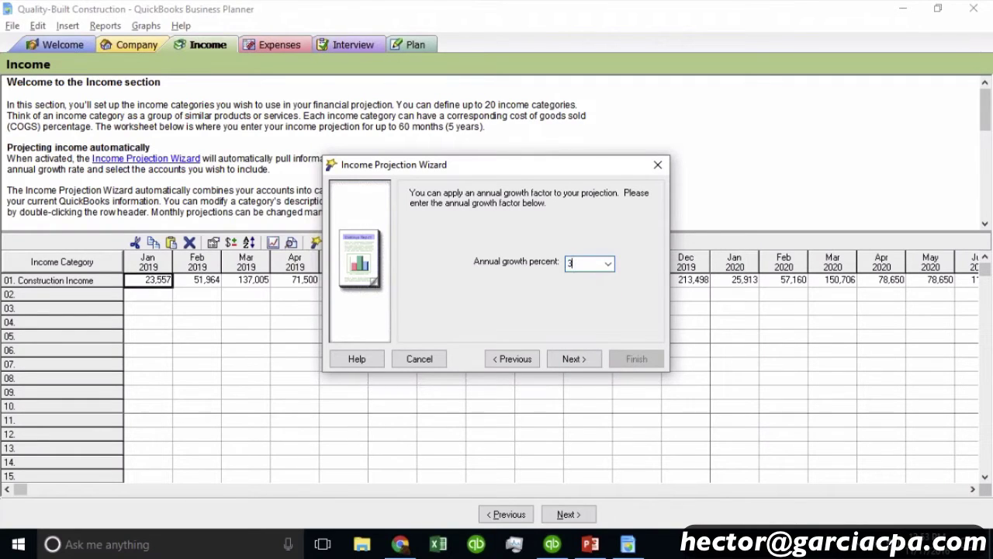
left_click(574, 360)
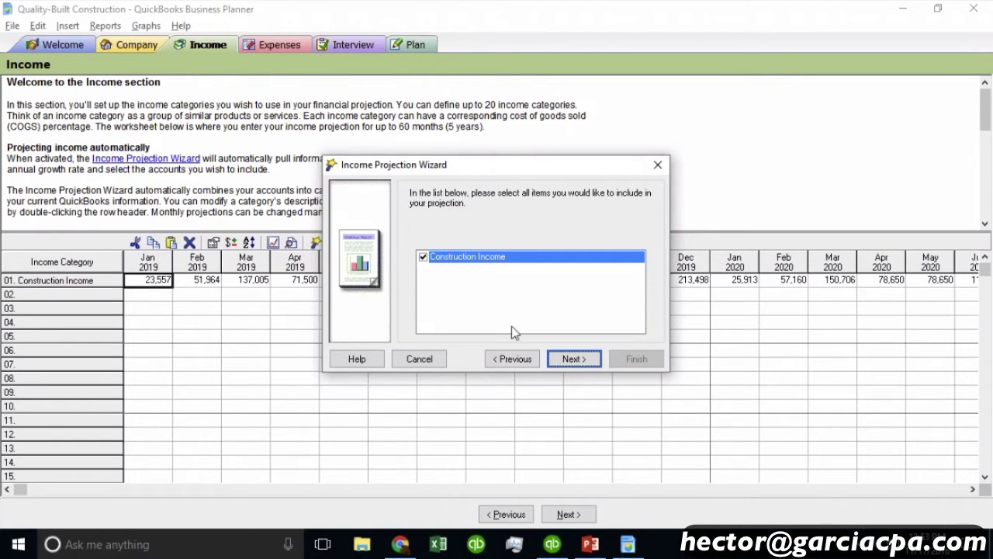
left_click(570, 360)
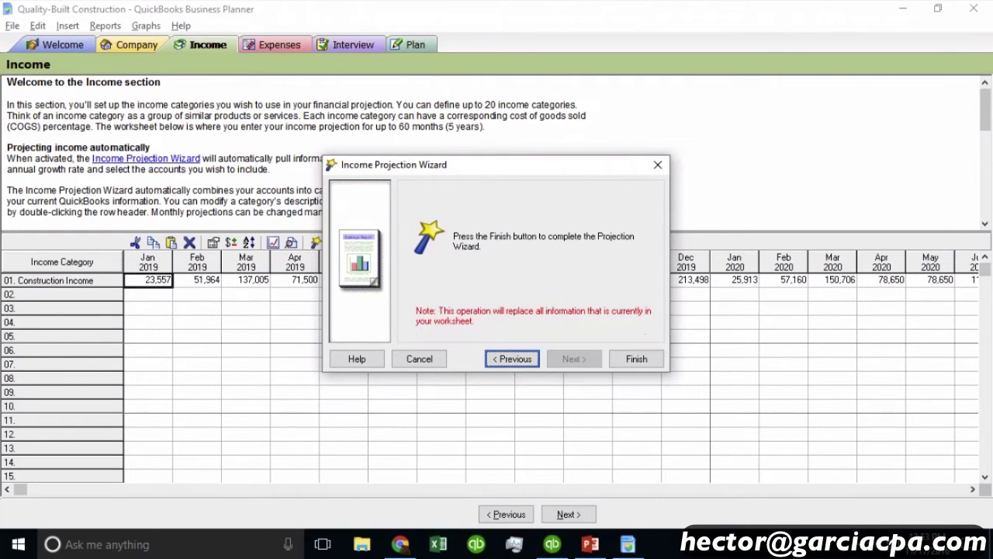
Finish the projection, dismiss the COGS notice, and review Feb–Jul 2019 projected income
left_click(643, 360)
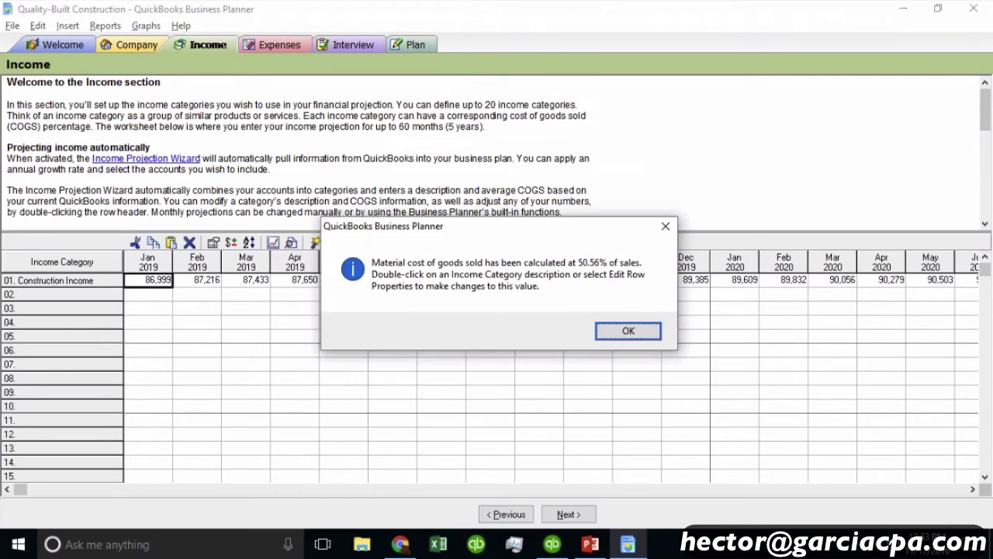
left_click(632, 331)
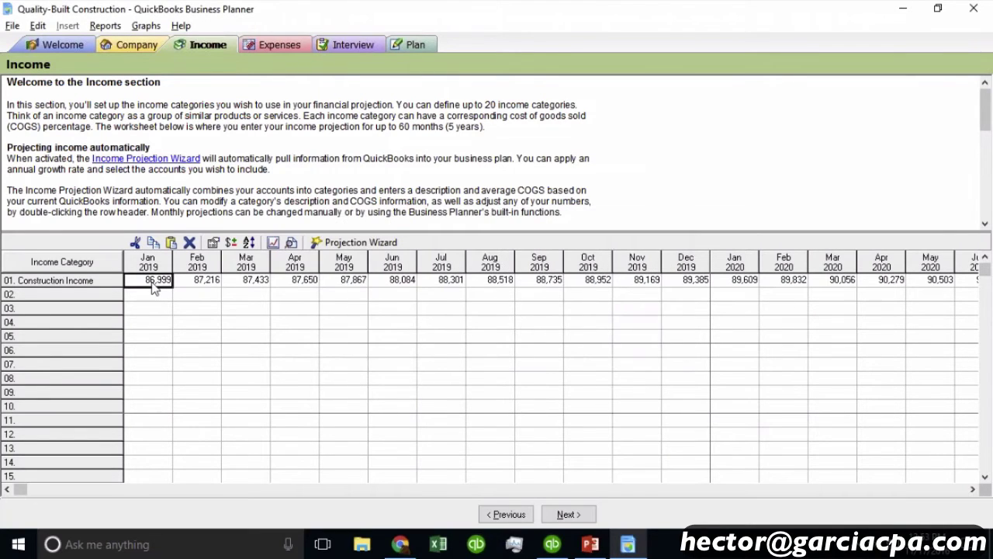
left_click(200, 280)
left_click(248, 284)
left_click(298, 284)
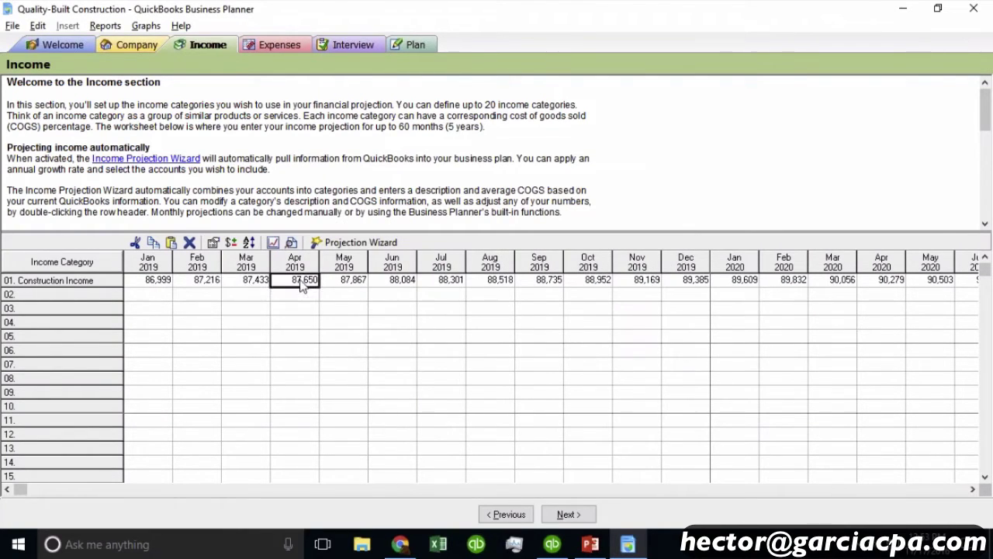
left_click(349, 285)
left_click(411, 285)
left_click(441, 285)
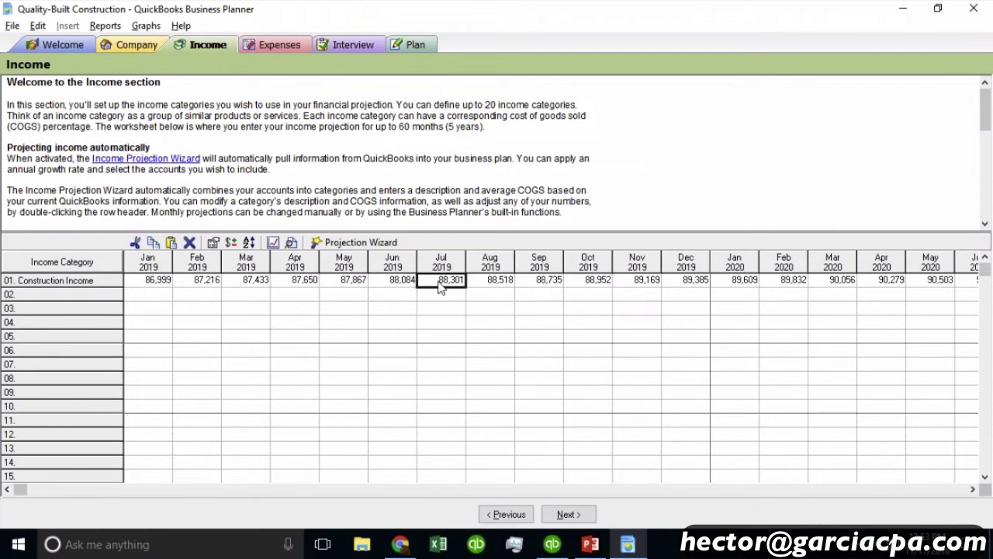
left_click(569, 515)
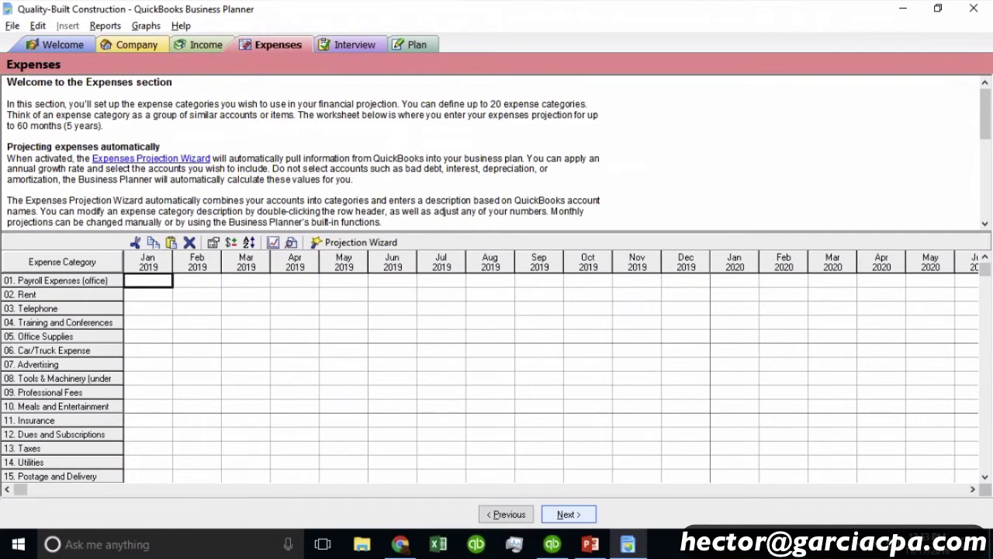
Start the Expenses Projection Wizard from January 2019 using the last 12 months' monthly average
scroll(70, 299, "down", 2)
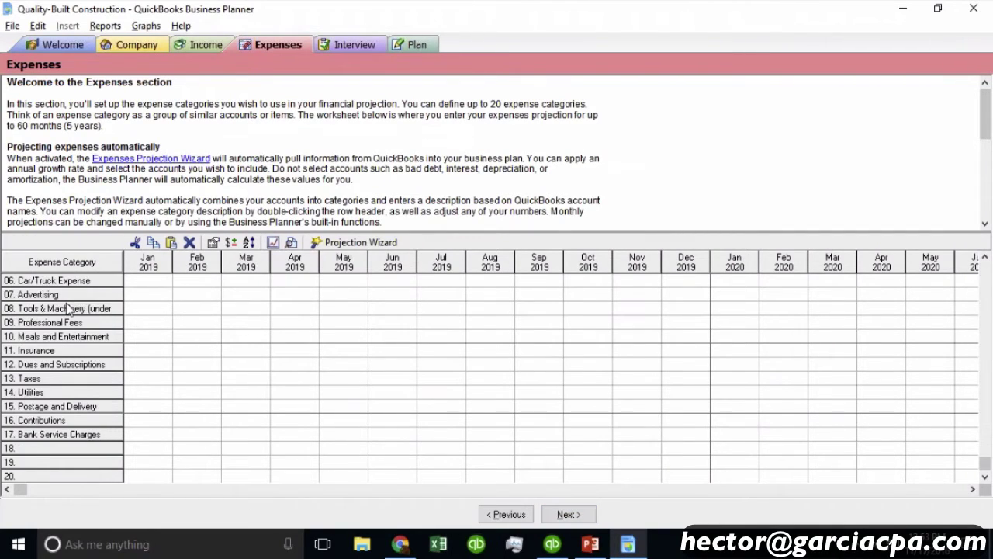
scroll(68, 306, "up", 2)
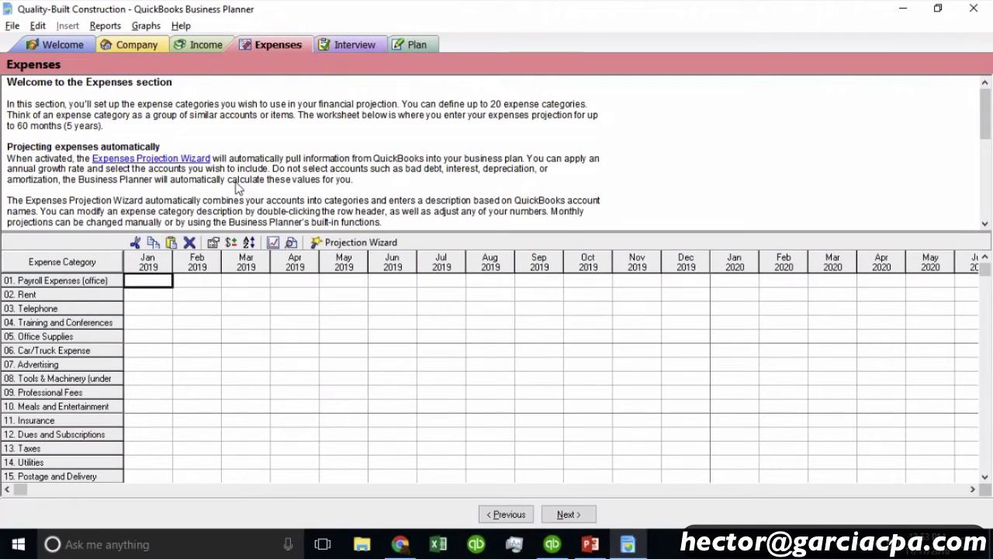
left_click(356, 242)
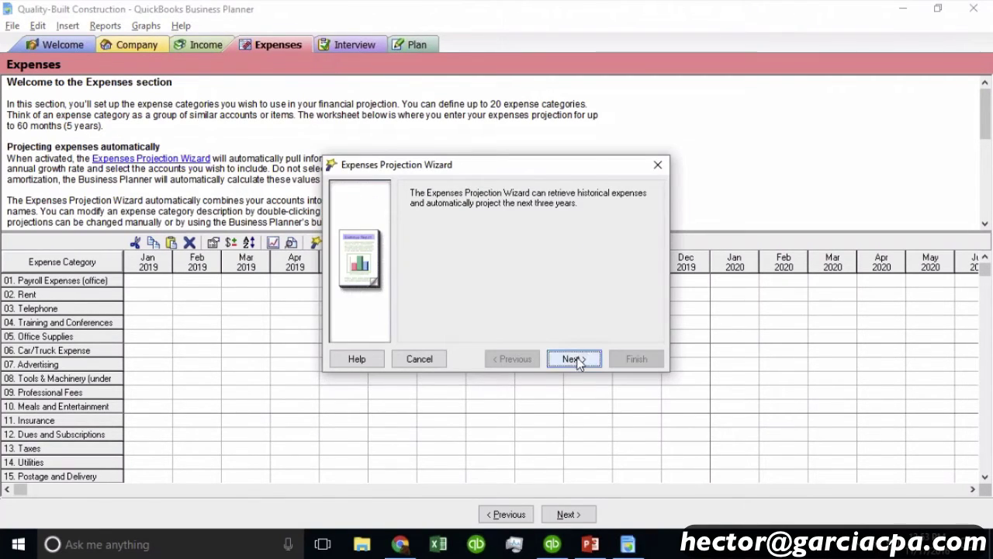
left_click(576, 358)
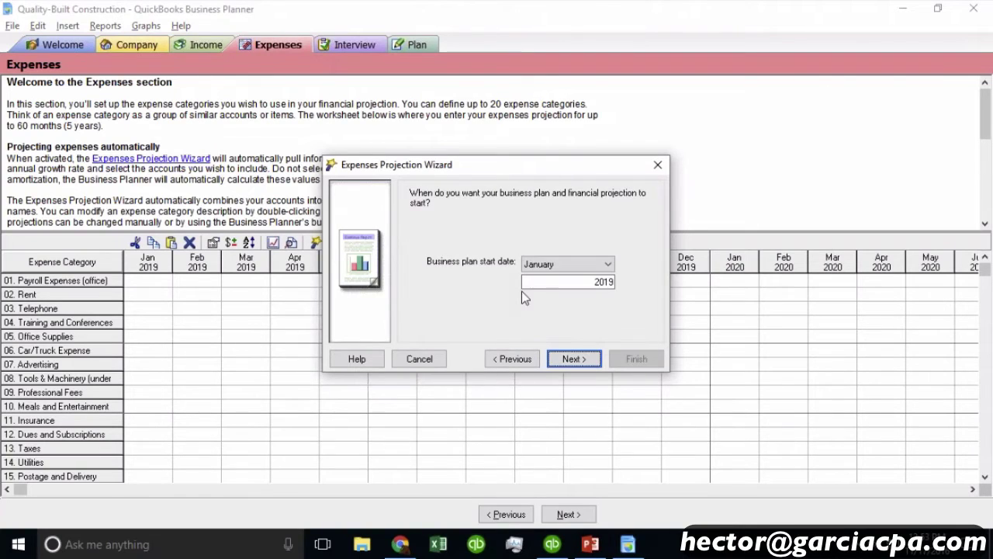
left_click(583, 282)
left_click(578, 360)
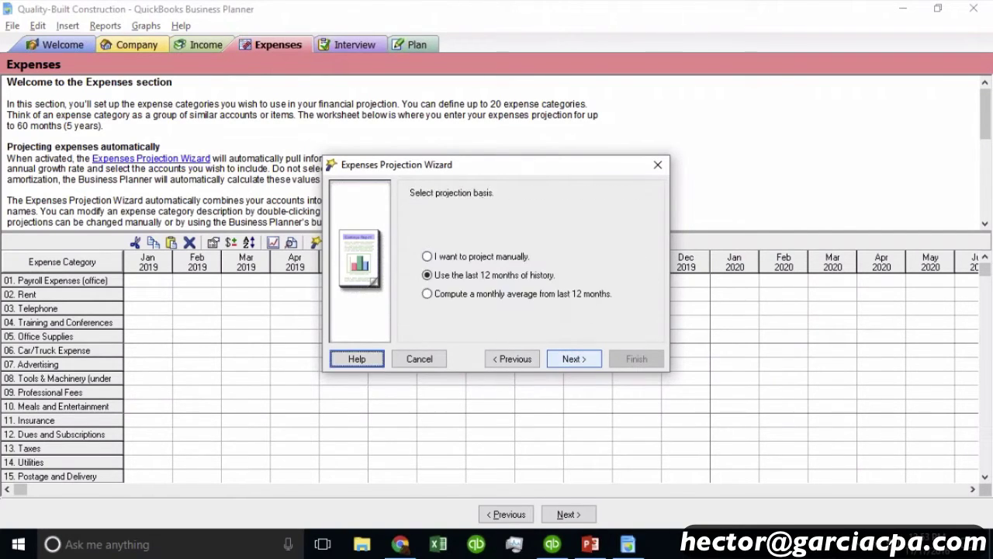
left_click(491, 295)
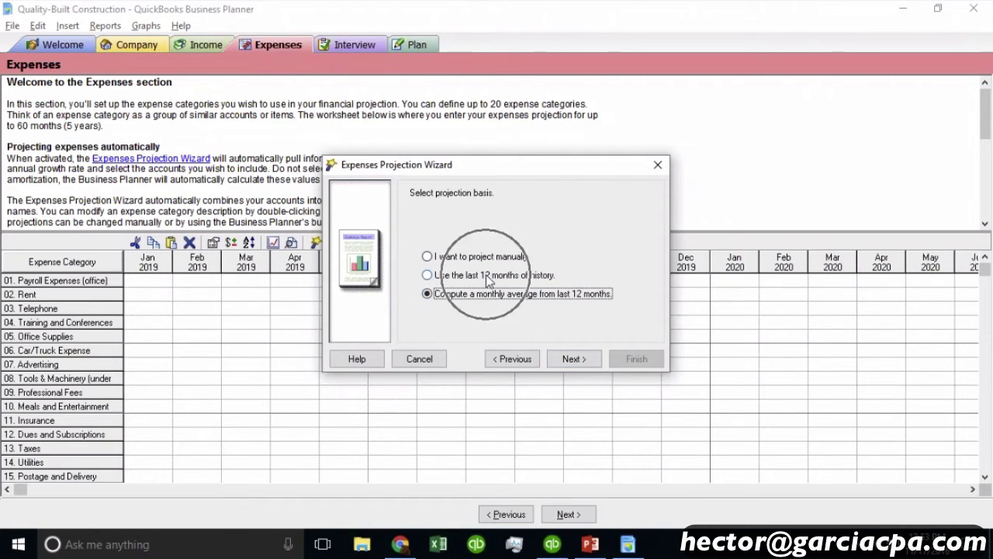
left_click(503, 298)
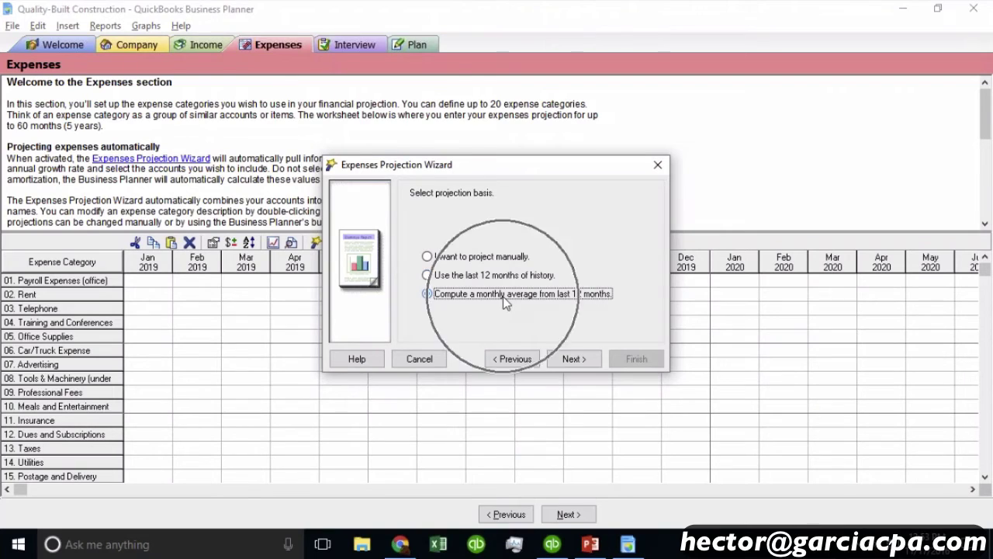
left_click(572, 358)
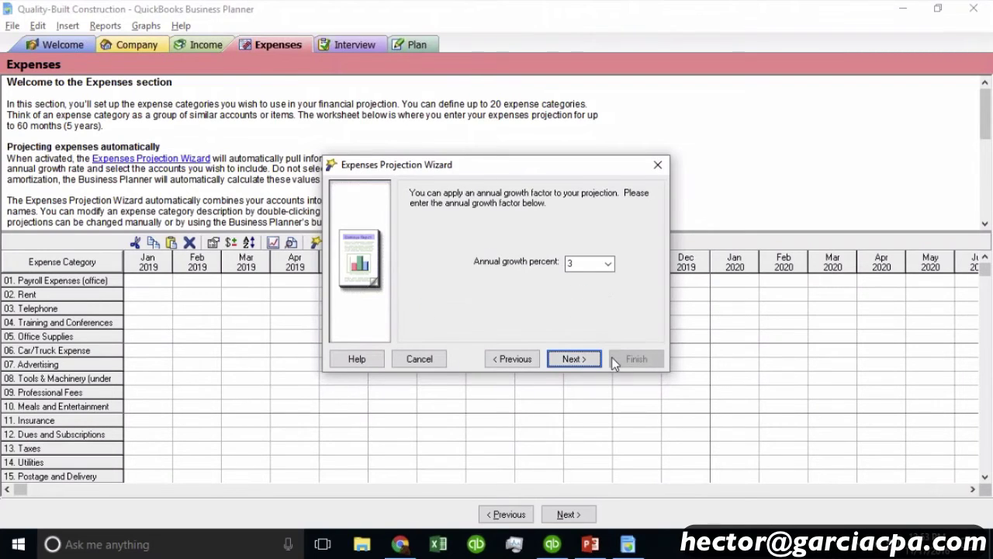
Keep 3% annual growth, exclude Contributions and Taxes, and fill the expense worksheet
left_click(587, 366)
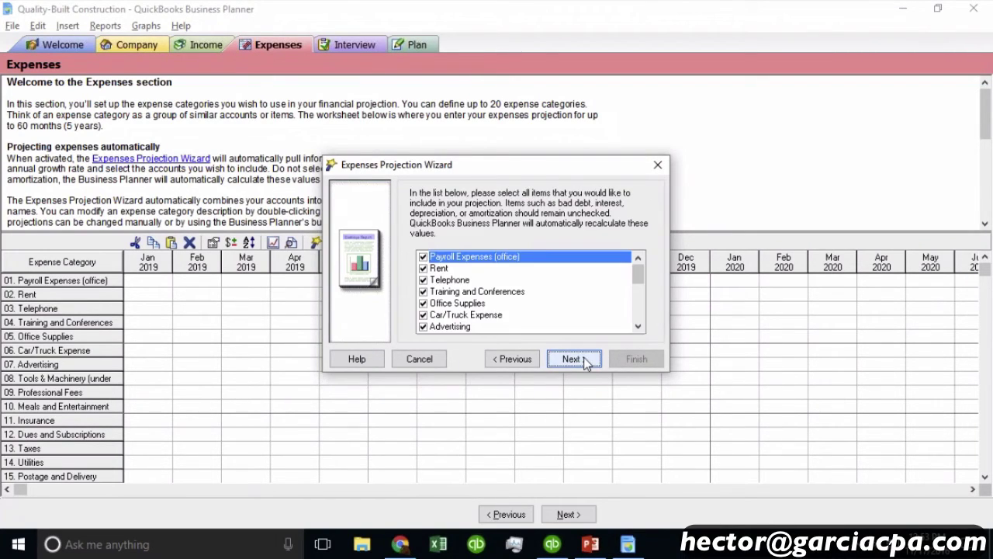
left_click_drag(638, 272, 638, 320)
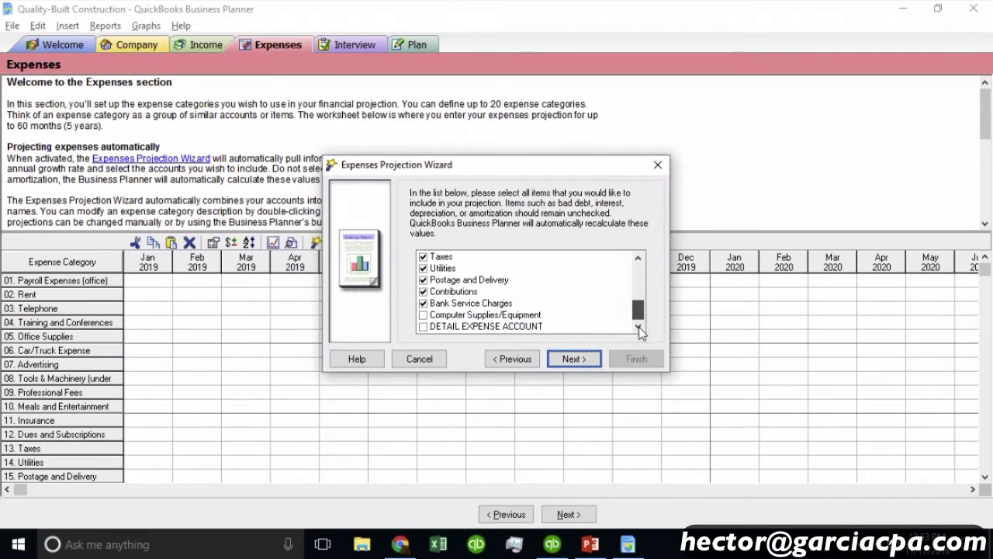
left_click(423, 291)
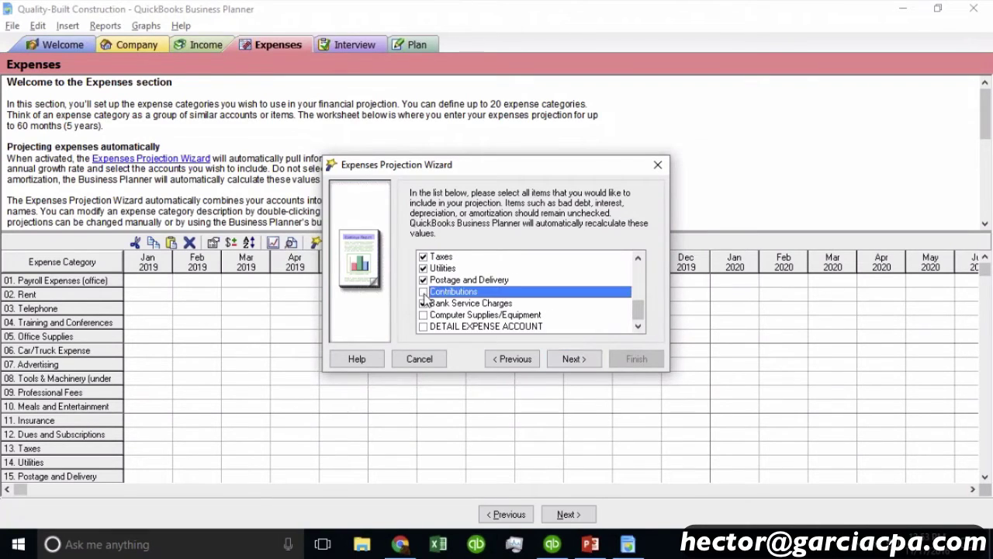
left_click(423, 267)
left_click(423, 256)
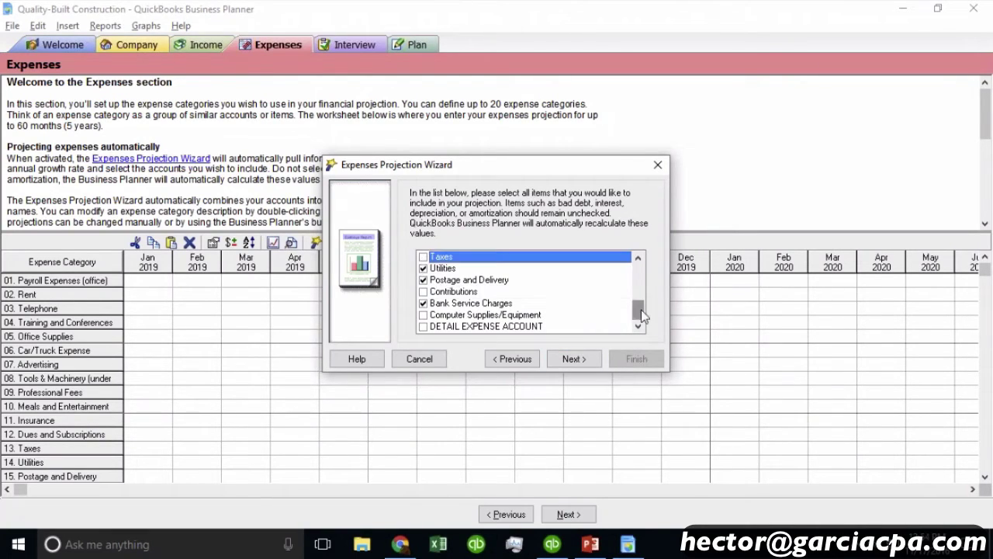
left_click_drag(640, 310, 641, 304)
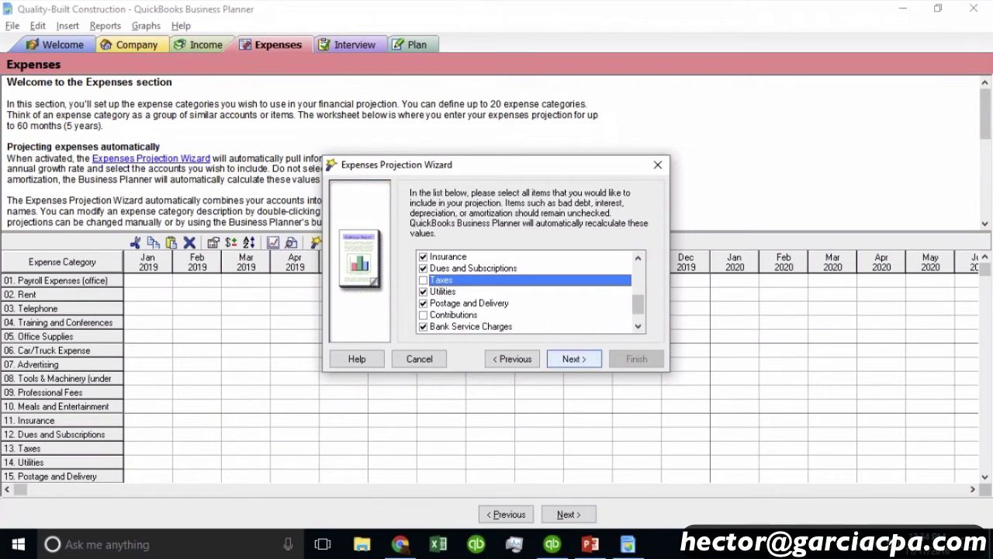
left_click(588, 360)
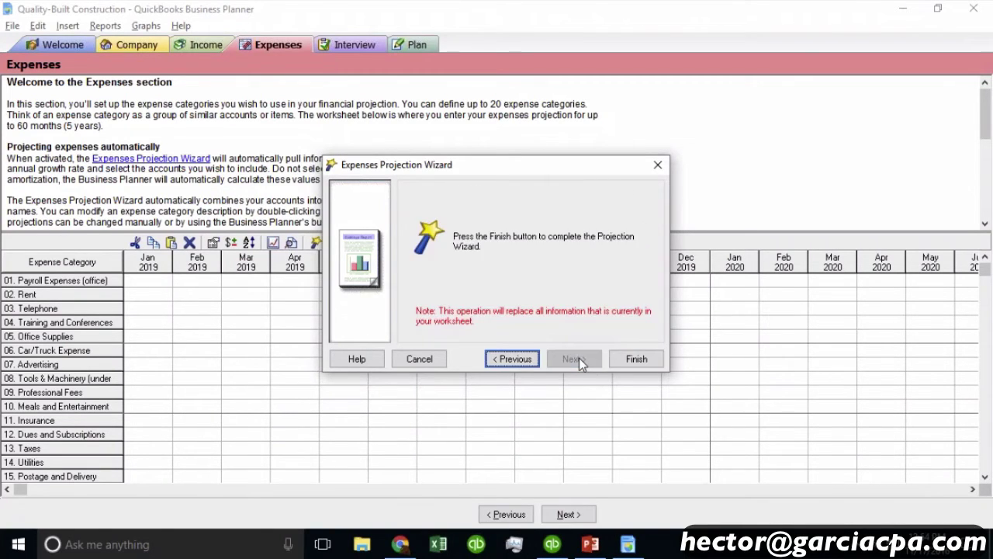
left_click(633, 360)
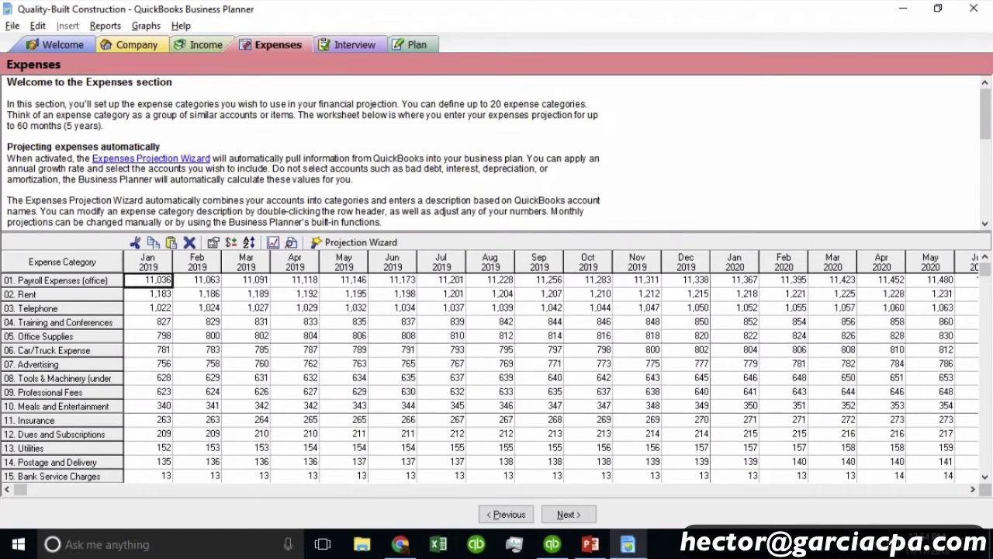
mouse_move(17, 491)
left_mouse_down()
mouse_move(963, 497)
mouse_move(20, 490)
left_mouse_up()
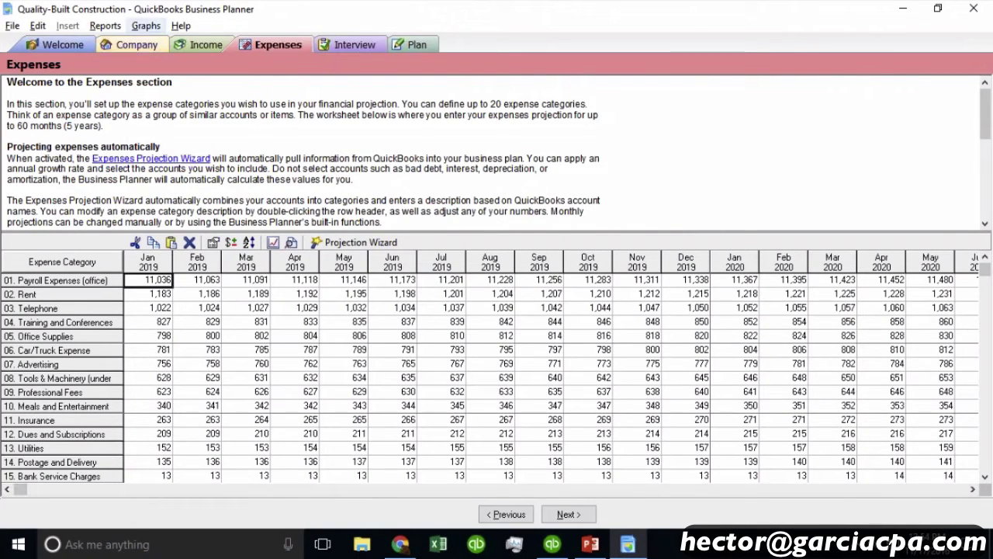
Start the Interview and check beginning balances for checking, savings, petty cash and receivables
left_click(560, 514)
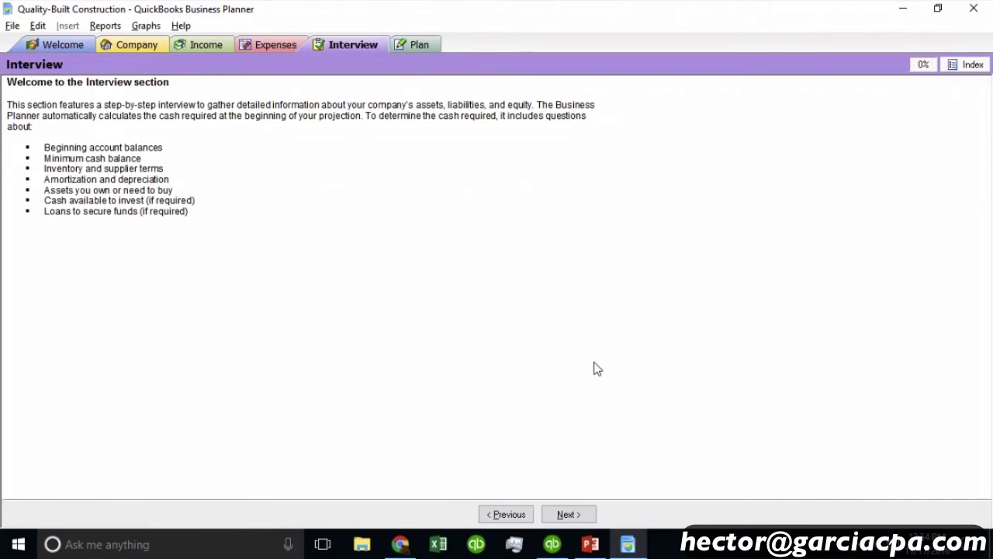
left_click(574, 514)
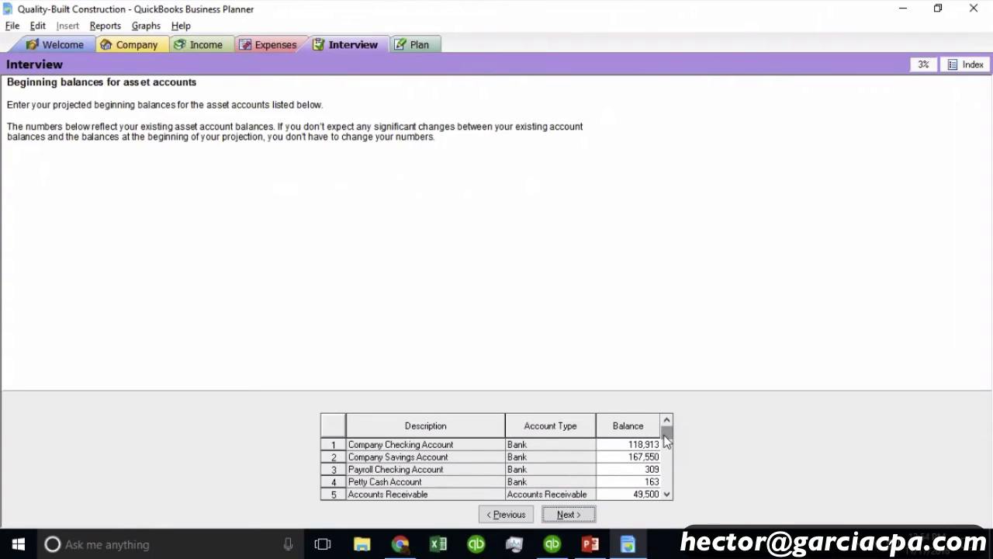
left_click_drag(666, 441, 666, 509)
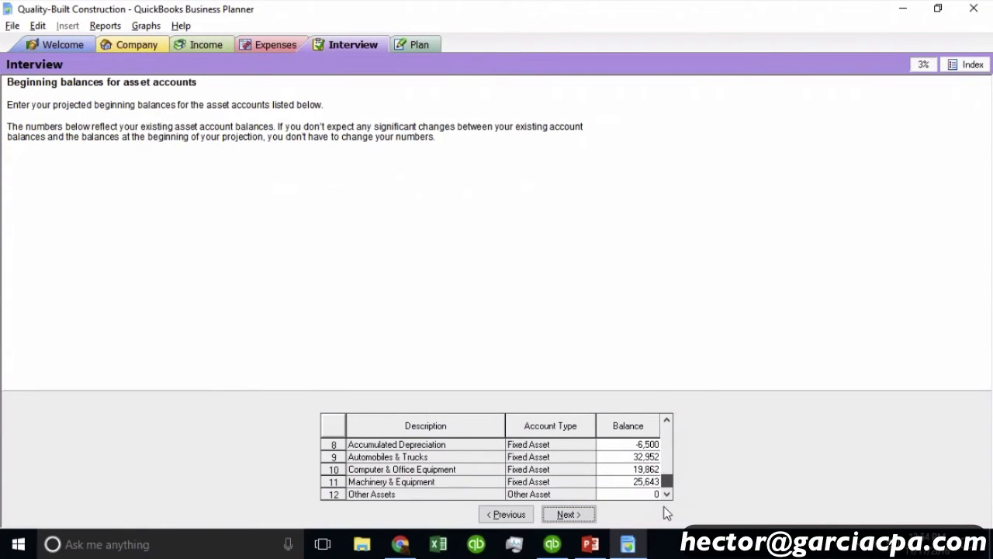
scroll(644, 466, "up", 3)
left_click(644, 444)
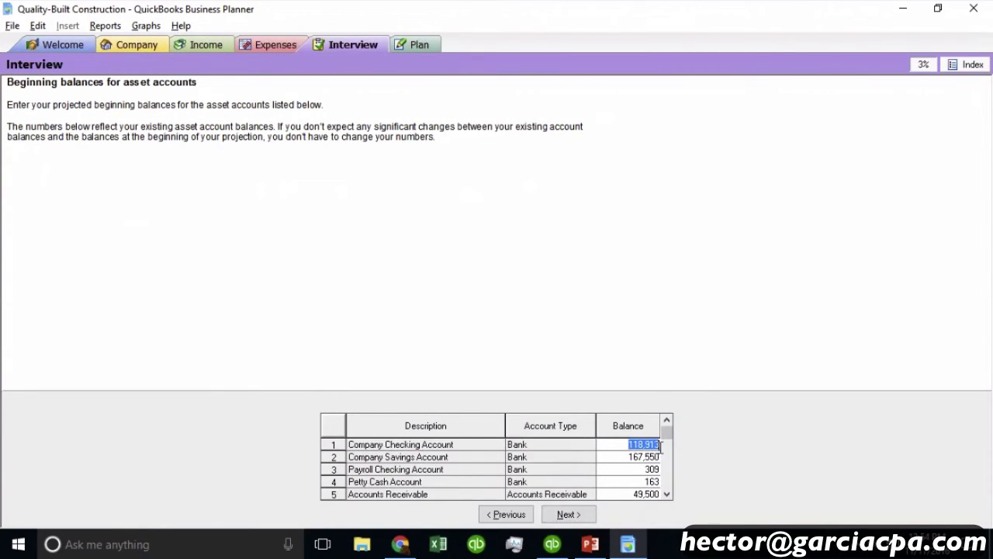
left_click(644, 457)
left_click(648, 481)
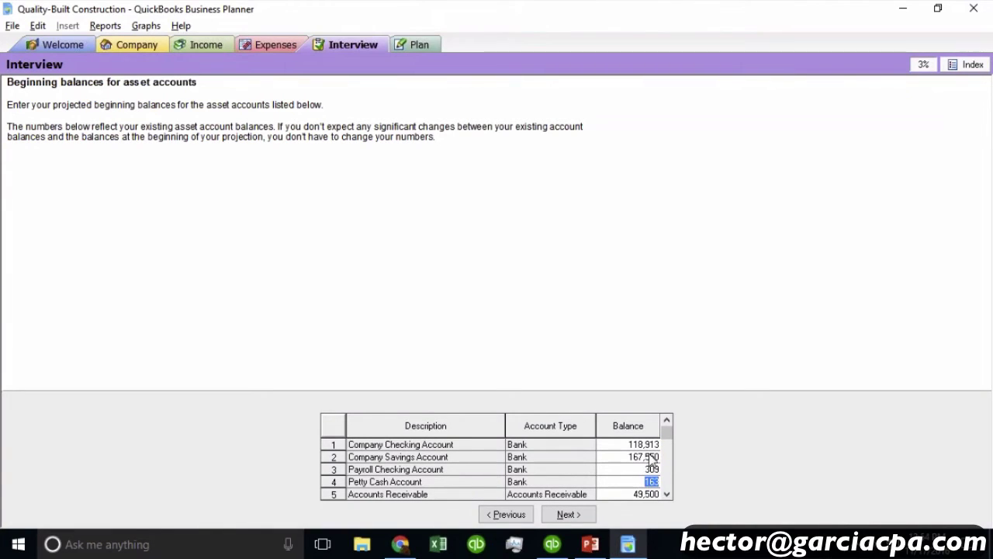
left_click(647, 493)
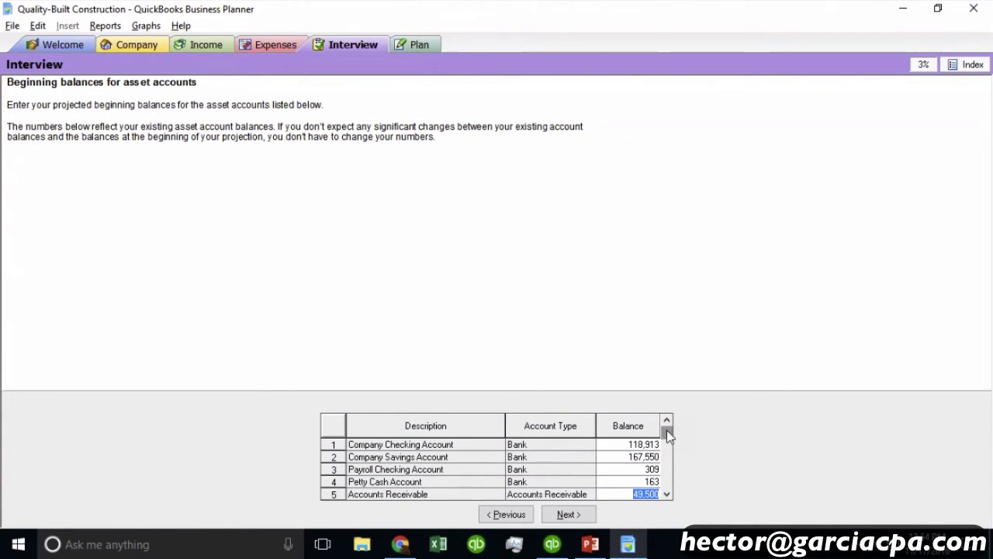
left_click_drag(667, 429, 667, 466)
scroll(621, 469, "up", 2)
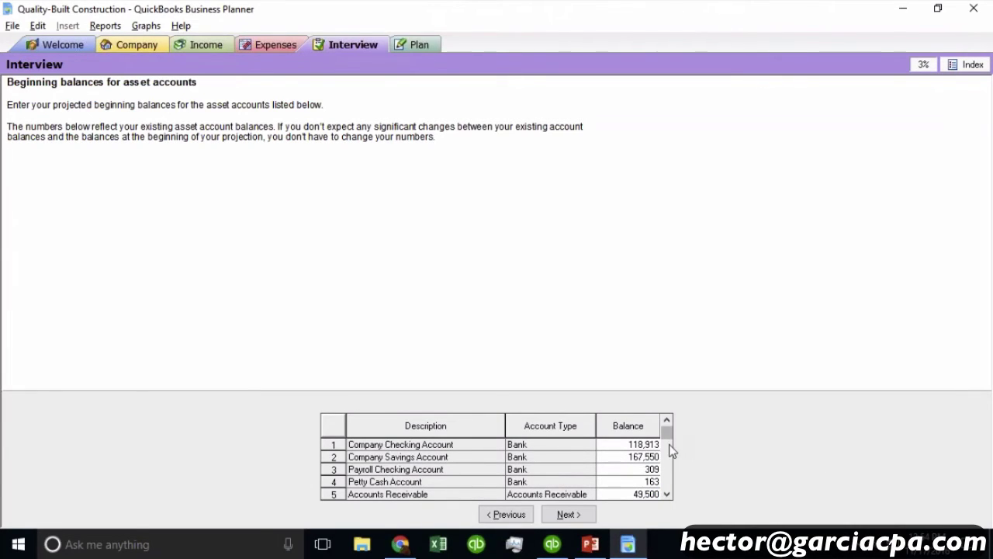
left_click(568, 513)
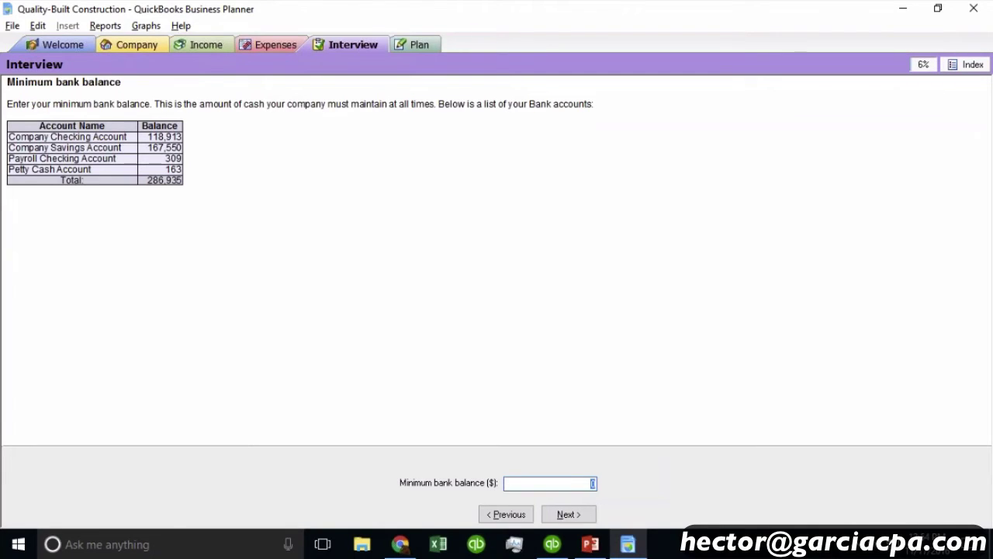
Enter a 25,000 minimum bank balance and leave inventory at No
type("25,000")
left_click(563, 516)
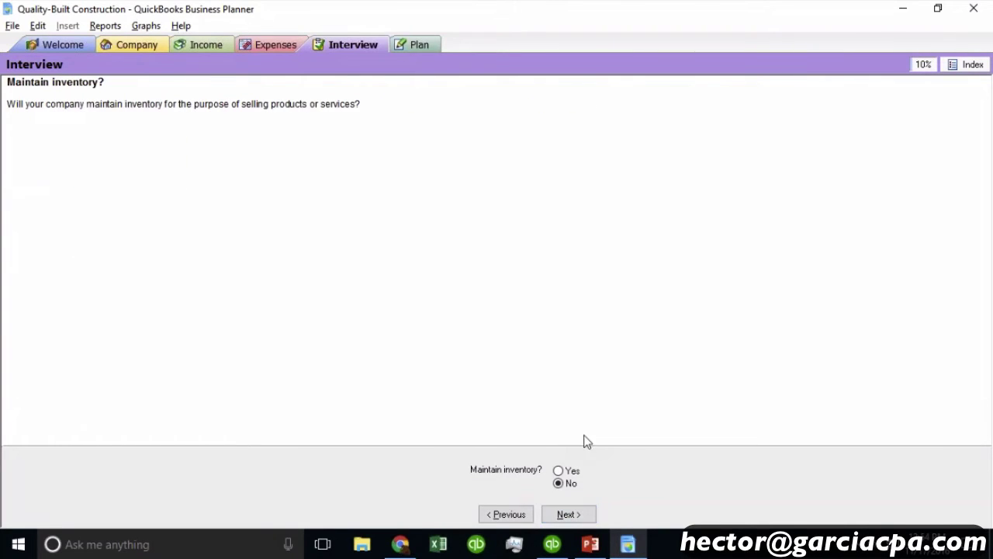
left_click(567, 515)
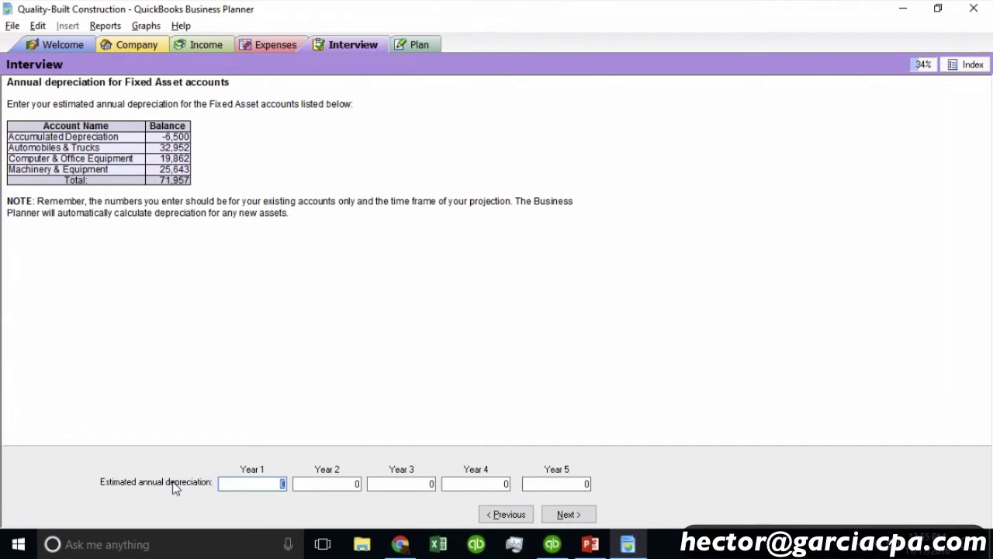
Enter depreciation of 2,500 for Years 1–3 and 25,000 for Years 4–5
type("25002500")
key("Tab")
type("2550")
key("BackSpace")
key("BackSpace")
key("BackSpace")
type("00")
key("Tab")
type("25,0")
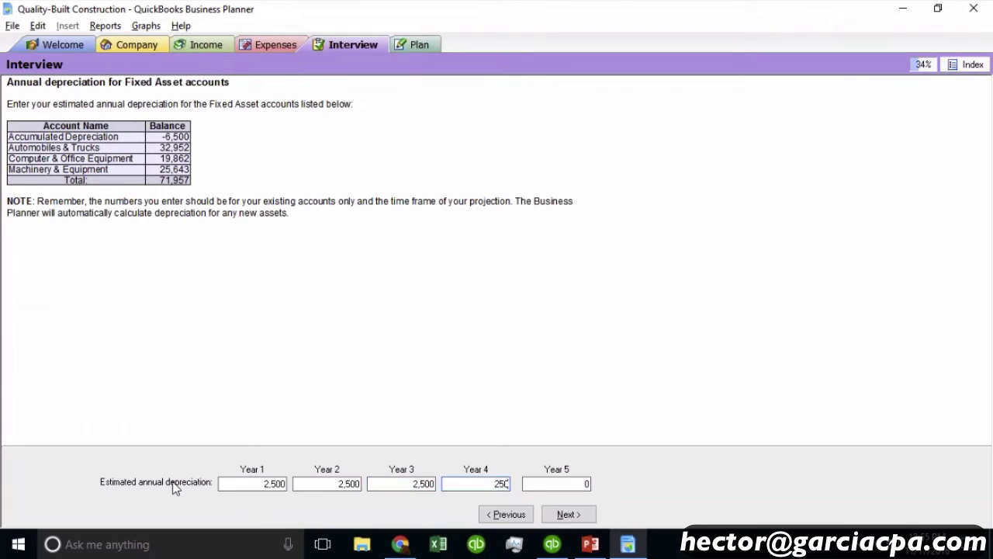
type("00")
key("Tab")
type("25000")
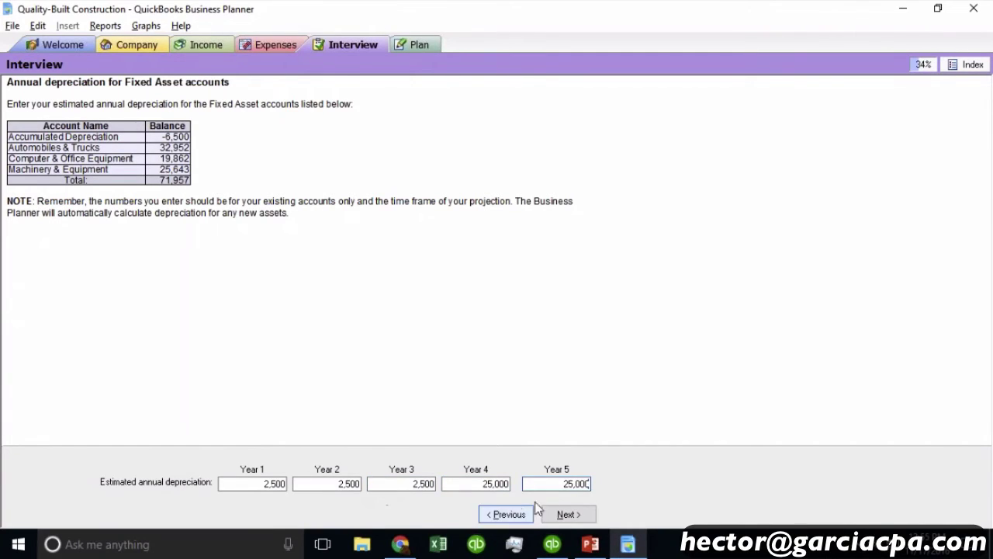
left_click(566, 515)
left_click(567, 514)
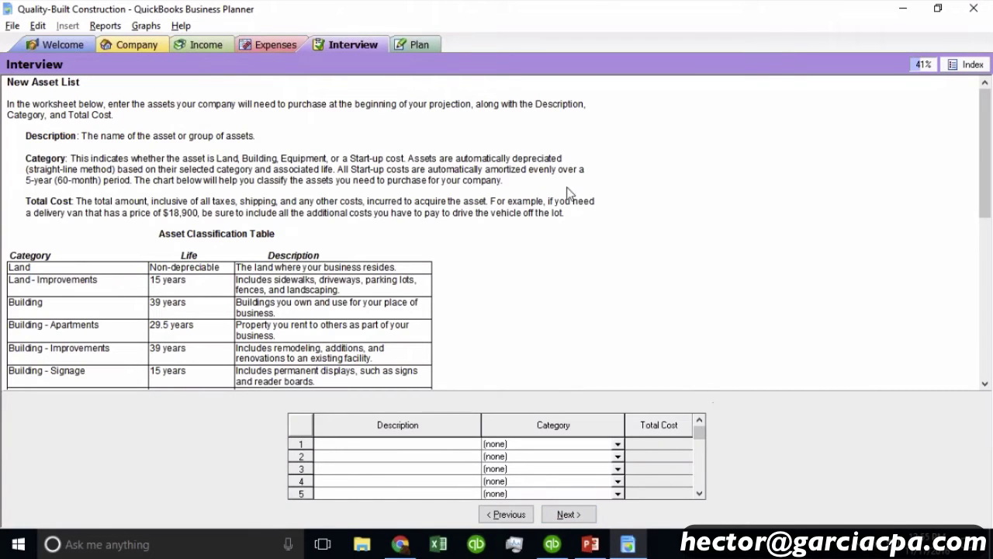
Skip past the vendor financing, liability, line of credit, loan and additional asset pages
left_click(579, 514)
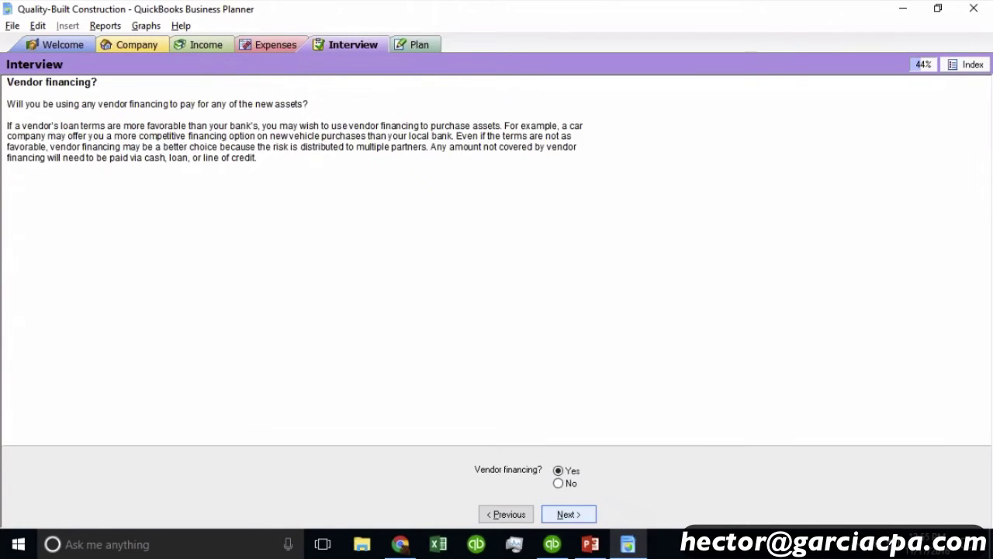
left_click(574, 513)
left_click(581, 515)
left_click(581, 514)
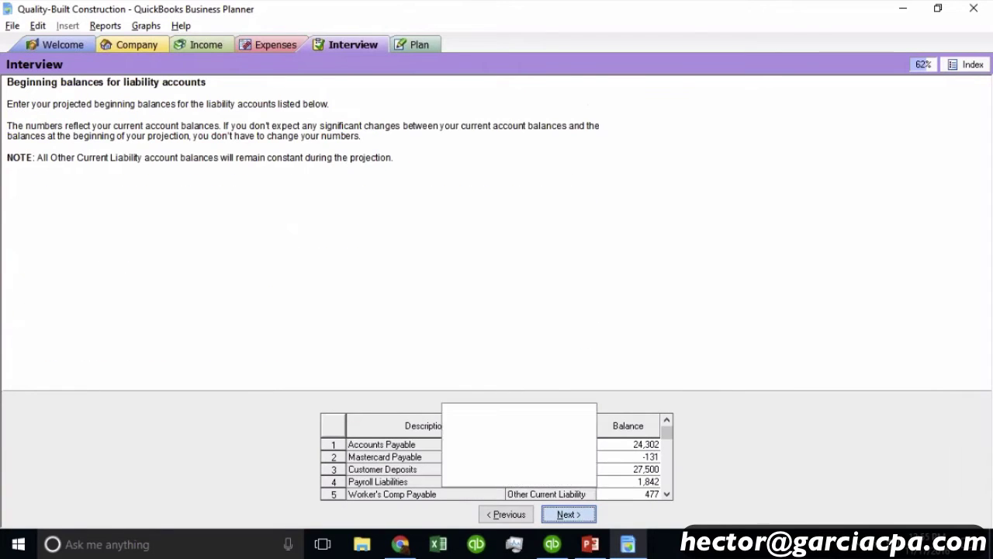
left_click(572, 514)
left_click(572, 515)
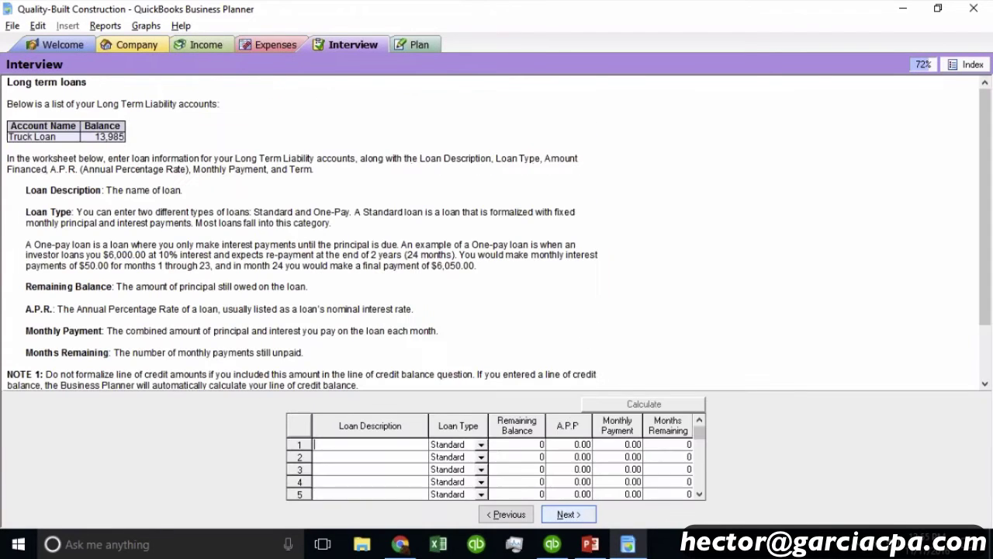
left_click(572, 514)
left_click(569, 515)
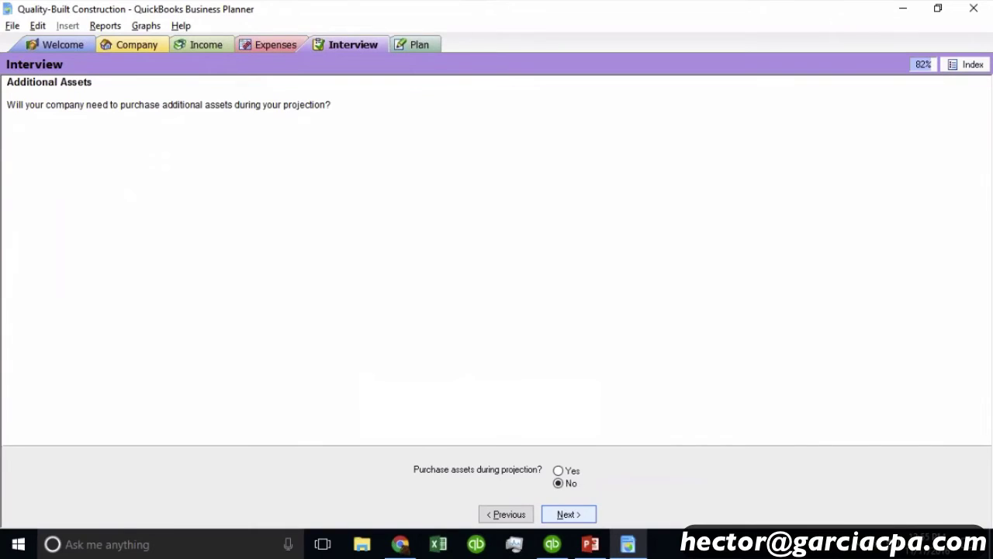
left_click(568, 514)
left_click(569, 515)
Finish the interview and bring up the Year 1 Profit & Loss Statement report
left_click(569, 515)
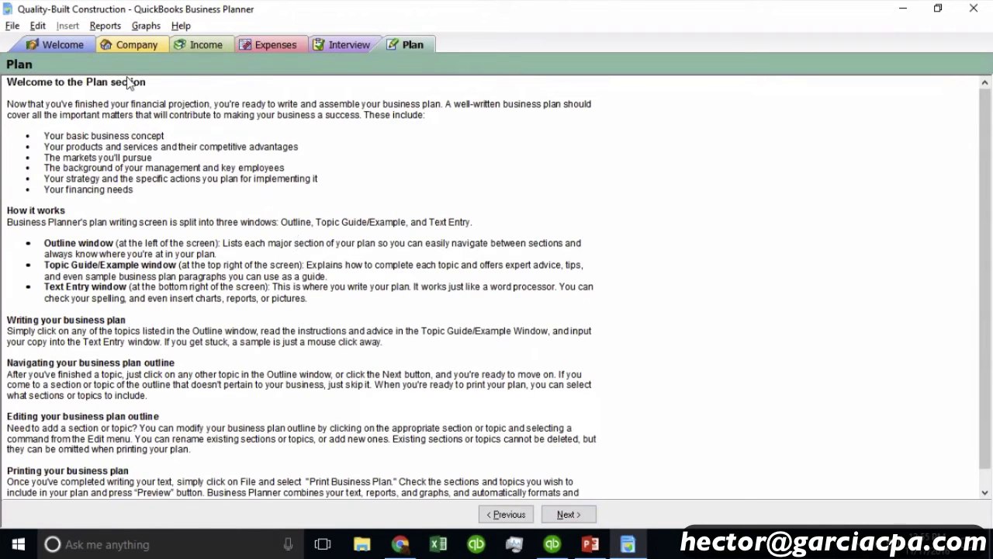
left_click(104, 27)
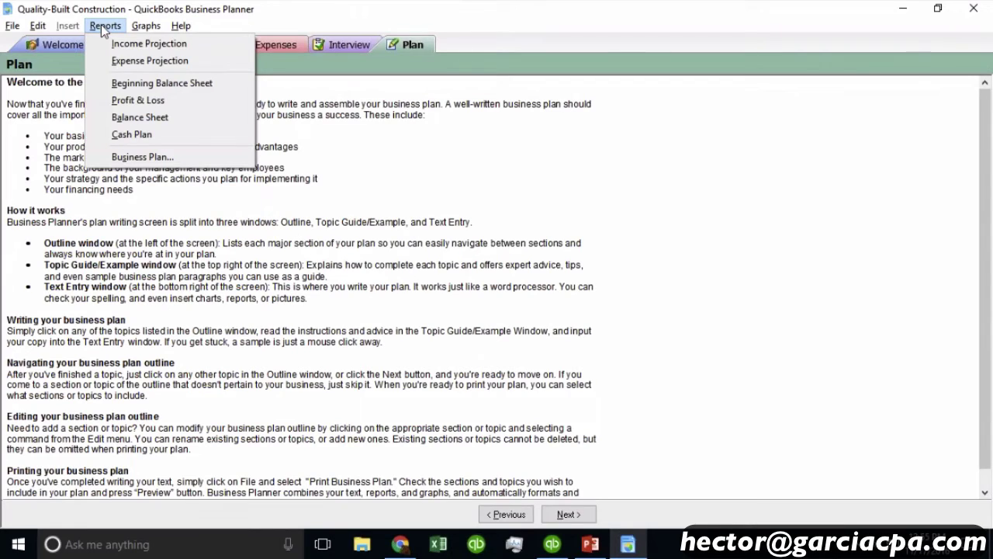
left_click(161, 99)
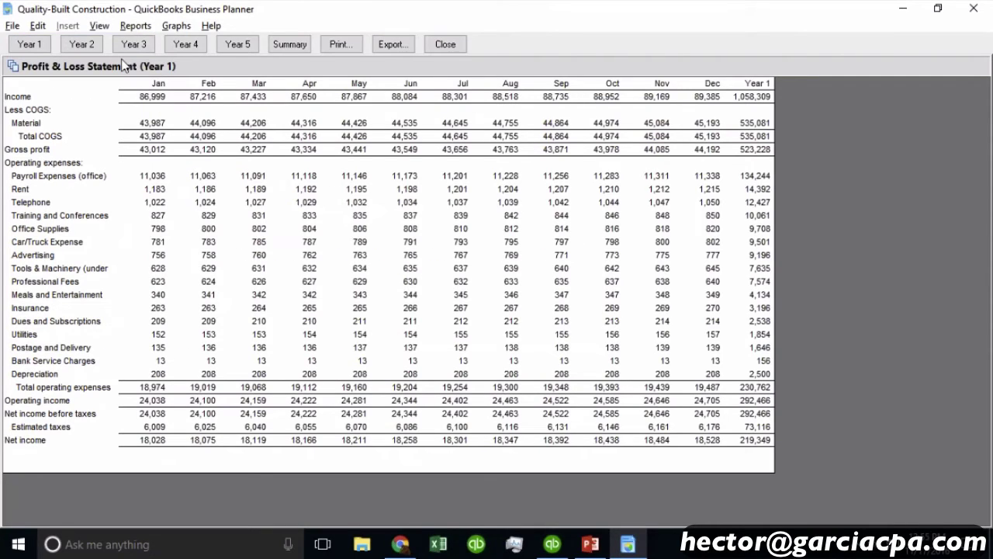
Review the Profit & Loss figures for Year 1 through Year 5
left_click(86, 44)
left_click(135, 44)
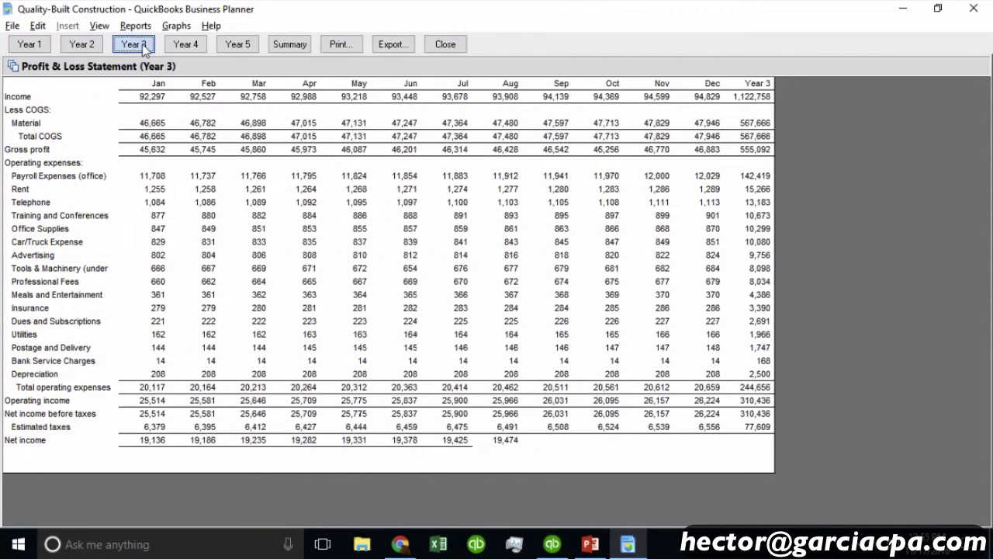
left_click(181, 46)
left_click(237, 46)
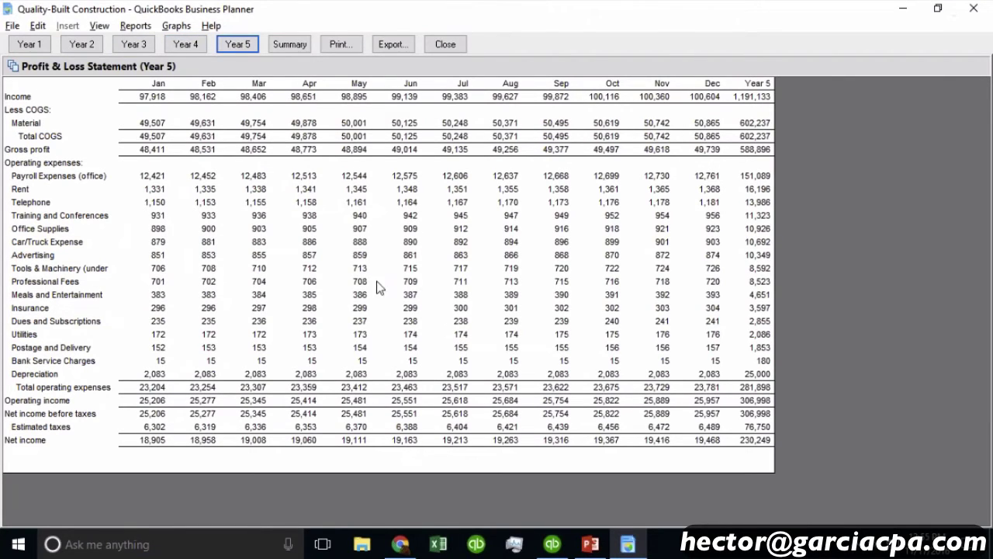
left_click(29, 44)
left_click(95, 44)
left_click(136, 45)
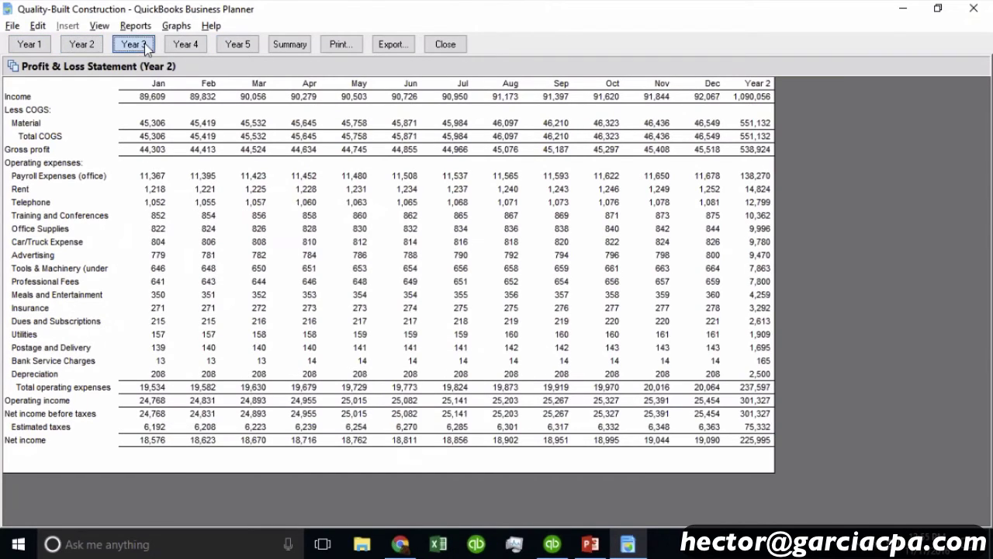
left_click(186, 44)
left_click(230, 44)
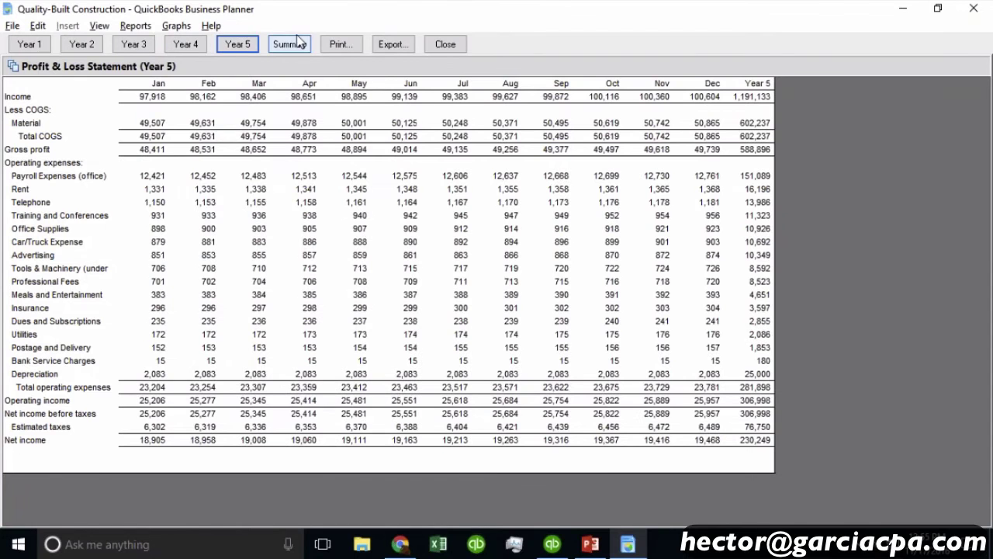
Switch to the five-year Summary statement and bring up the Export Report to Excel dialog
left_click(288, 45)
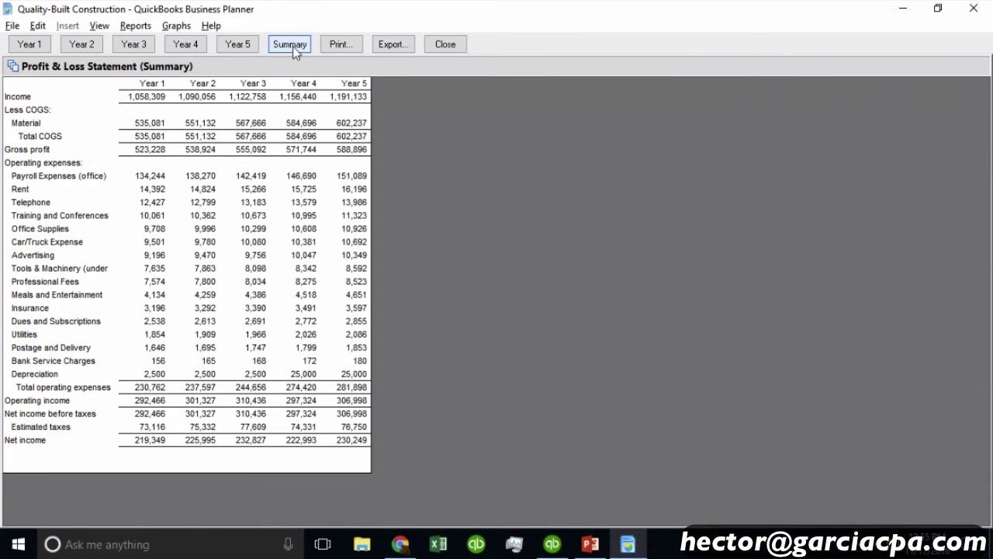
left_click(293, 45)
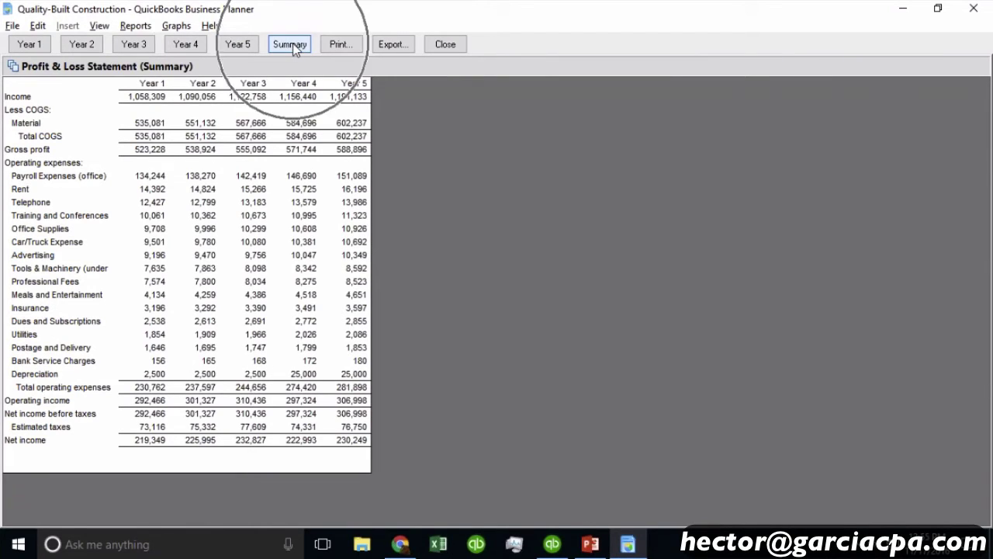
left_click(292, 46)
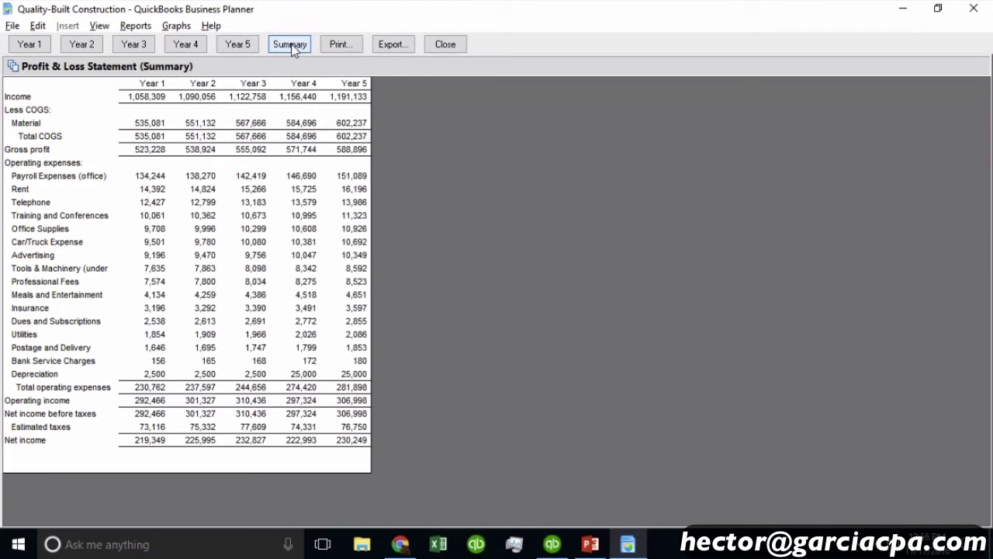
left_click(391, 45)
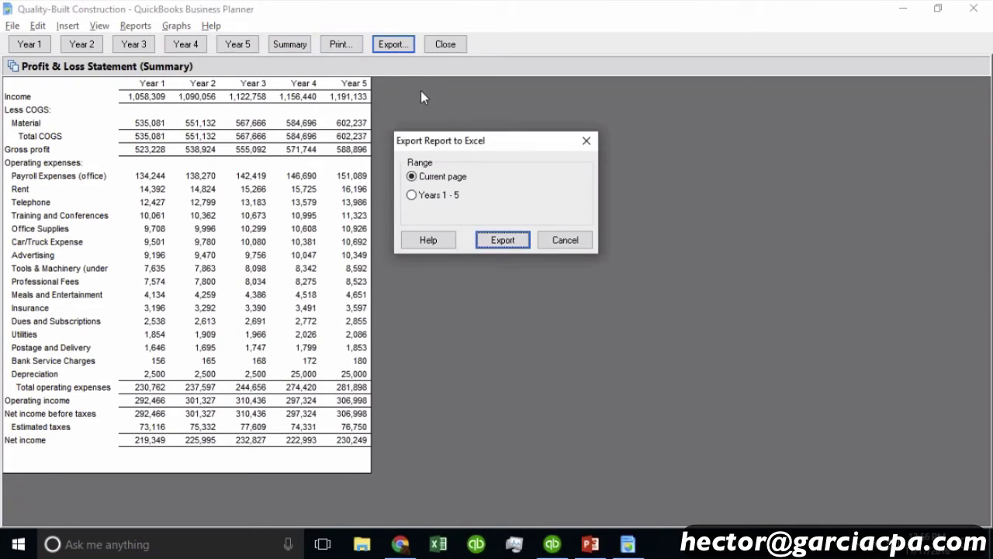
Cancel the export and print dialogs, close the Profit & Loss report, and show the Graphs list
left_click(570, 242)
left_click(569, 242)
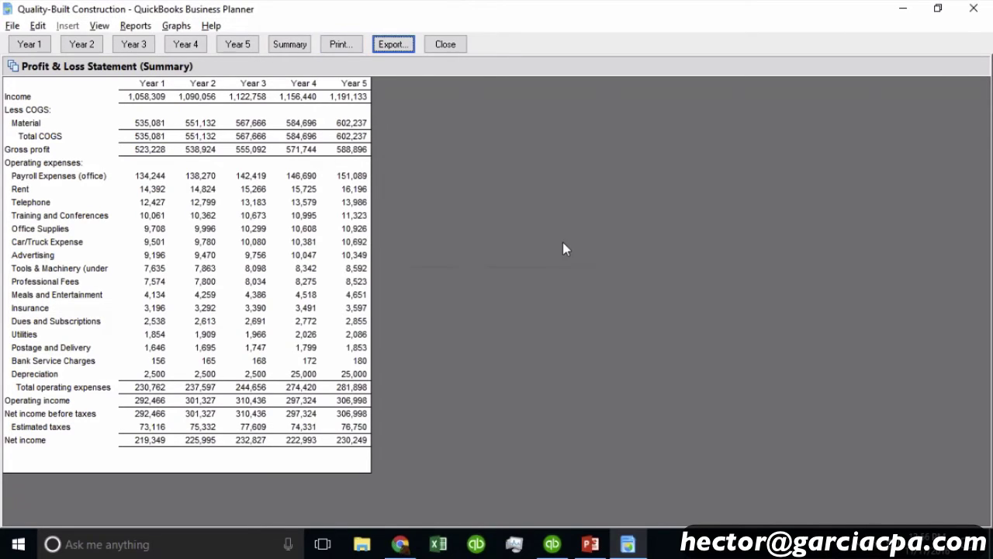
left_click(342, 44)
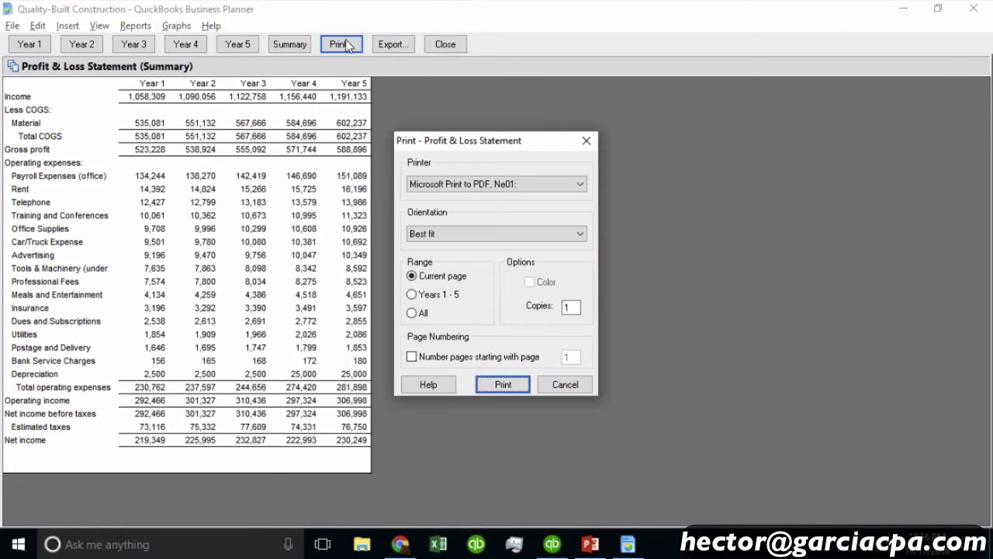
left_click(564, 388)
left_click(452, 48)
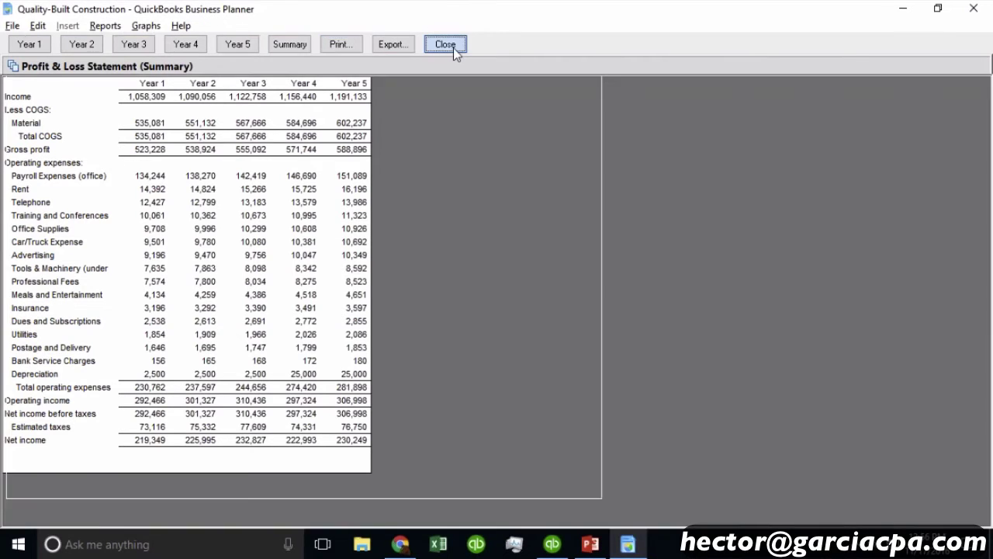
left_click(105, 26)
mouse_move(147, 27)
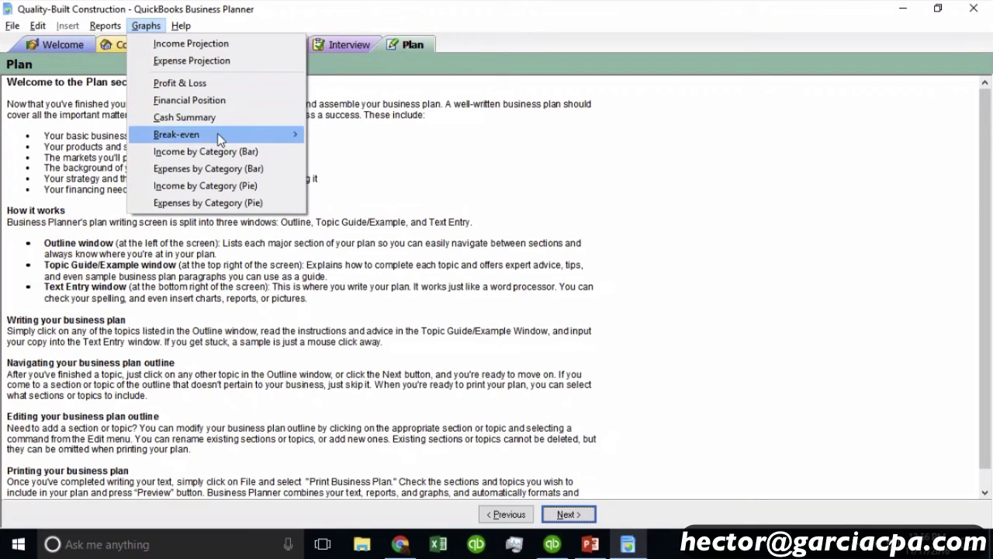
View the Break-even Income Analysis graph for Years 2, 4, 5 and 1, then close it
mouse_move(208, 135)
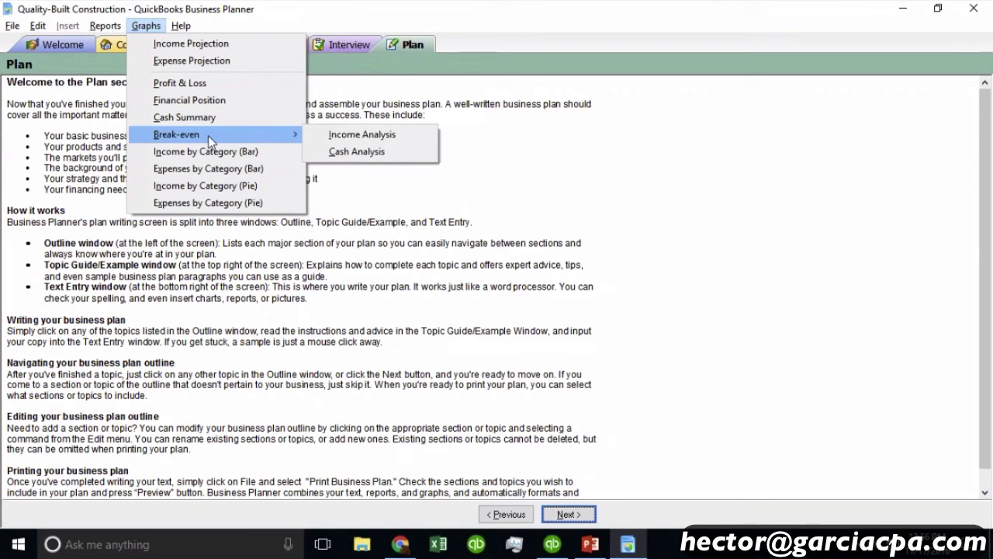
left_click(364, 140)
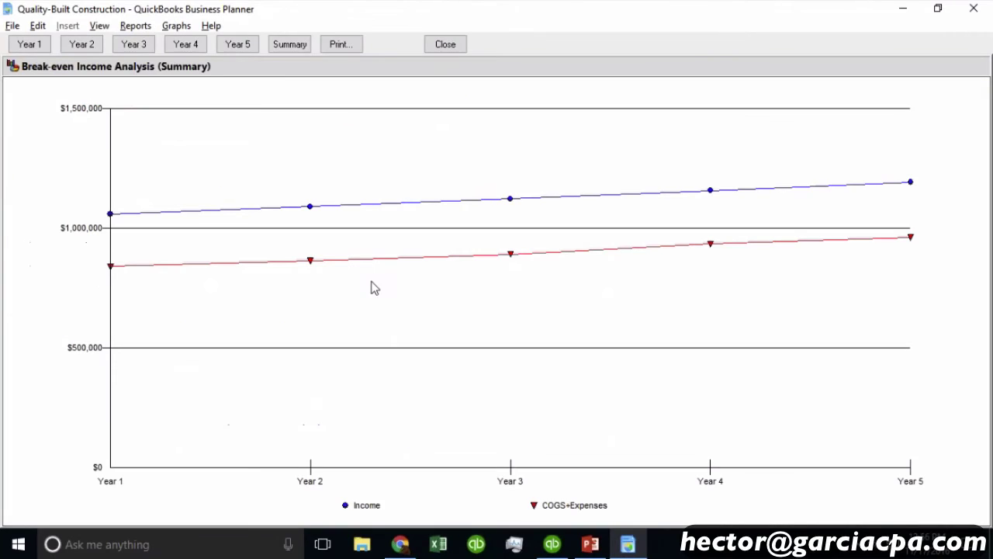
left_click(82, 44)
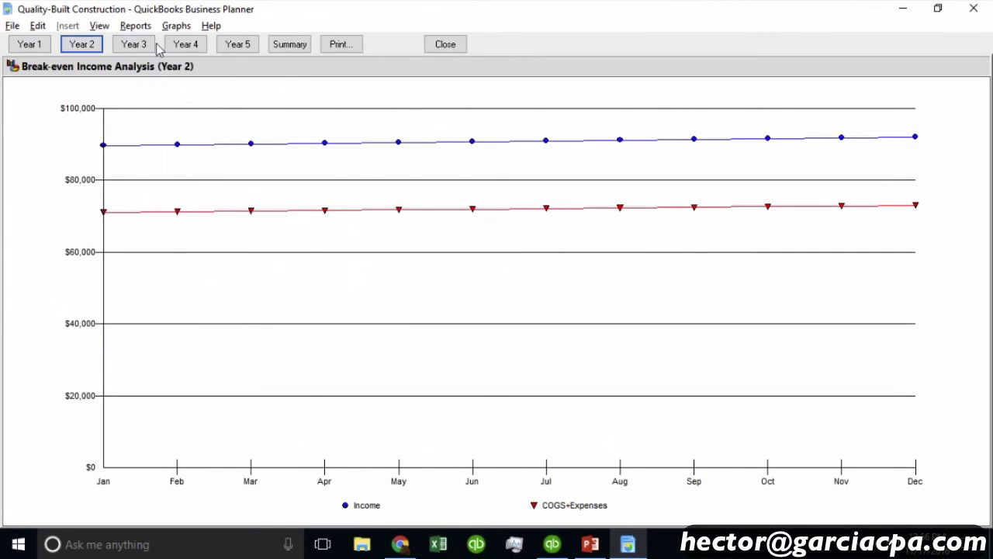
left_click(183, 44)
left_click(237, 45)
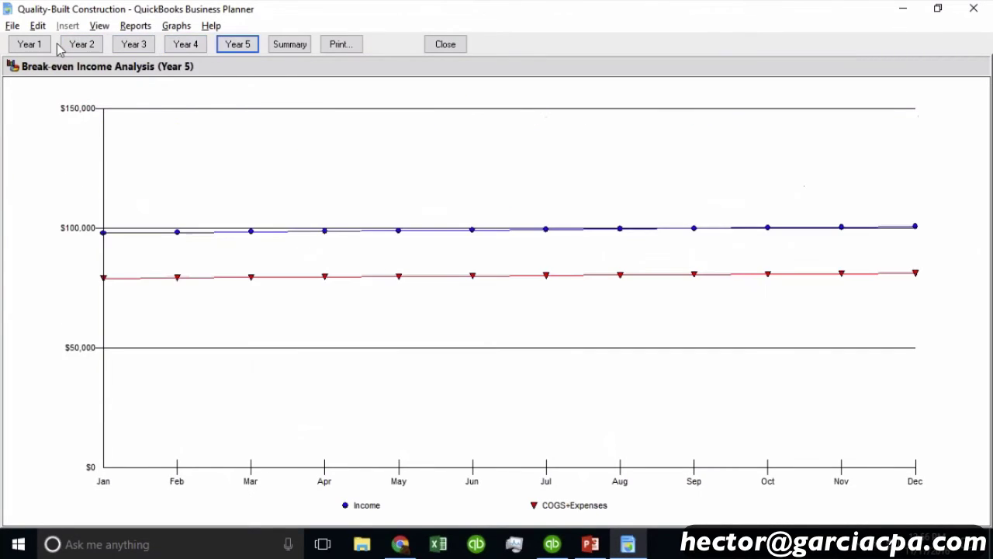
left_click(31, 45)
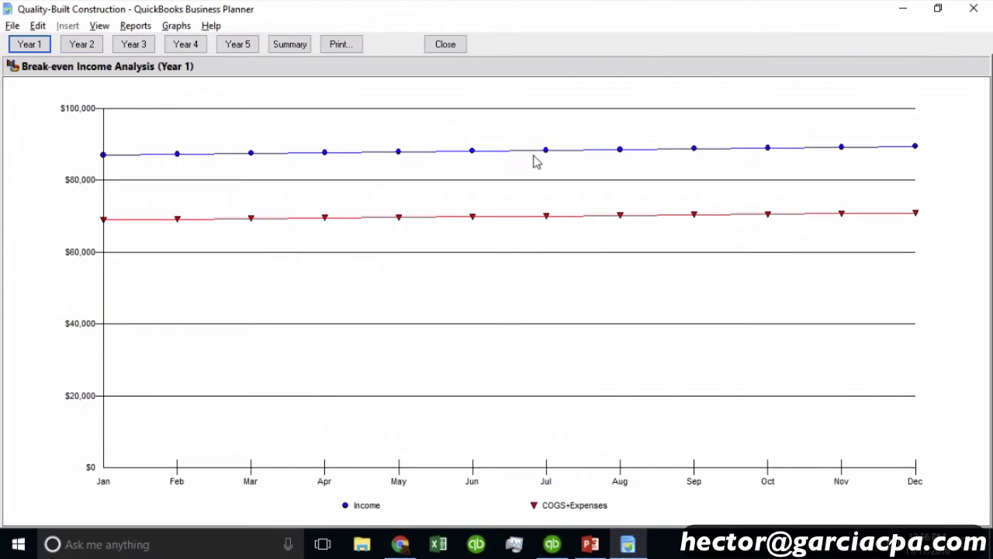
left_click(445, 44)
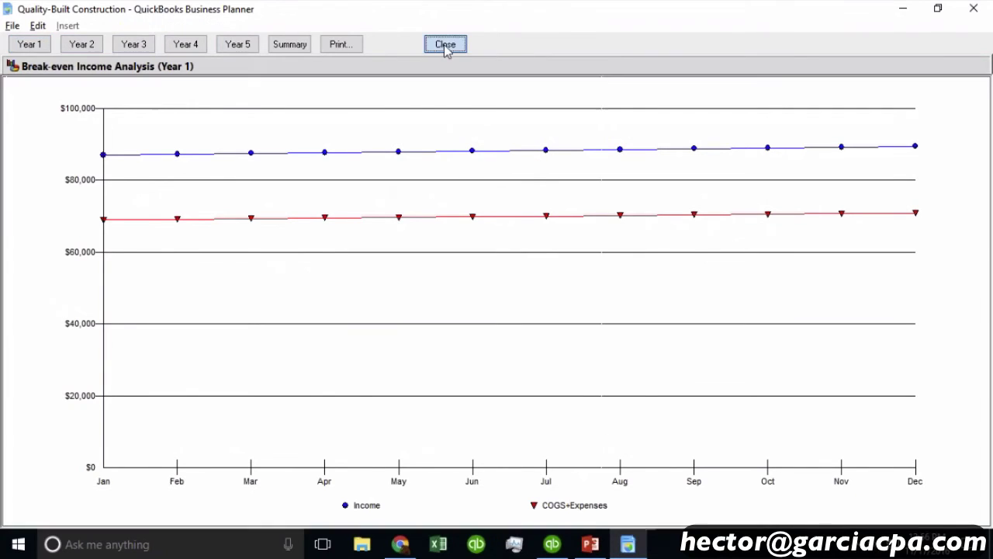
Open the Cash Summary graph and page through Years 2, 3 and 4, ending on Year 1
left_click(145, 25)
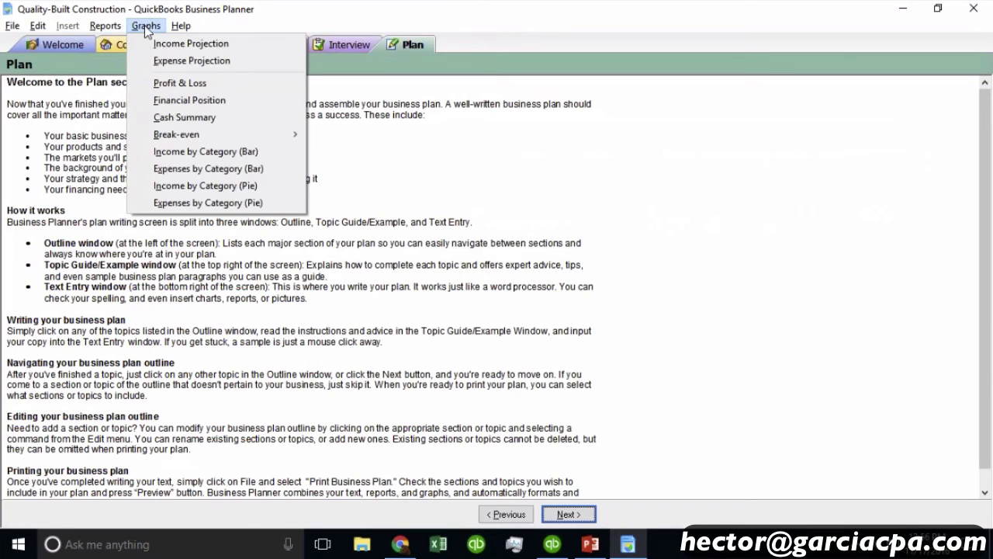
mouse_move(197, 134)
left_click(184, 117)
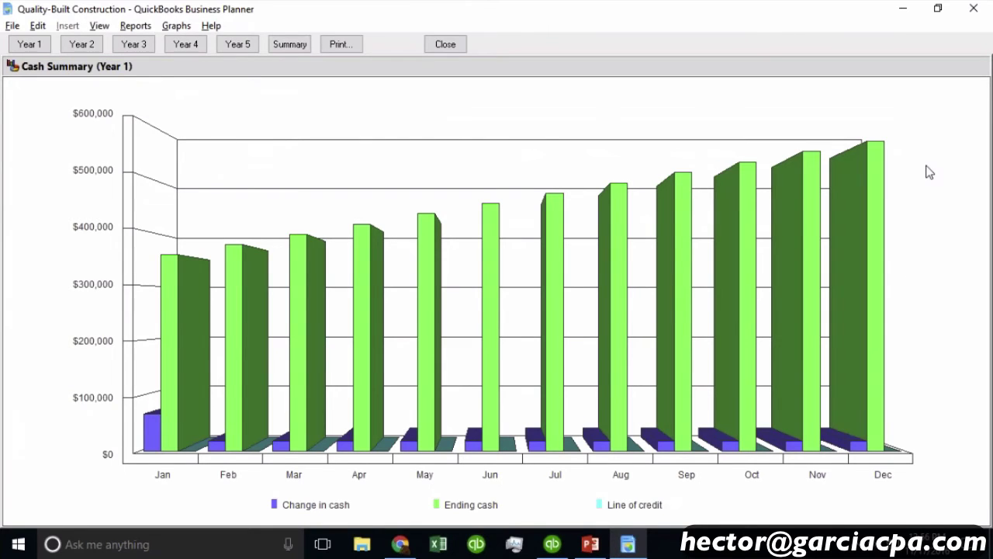
left_click(82, 44)
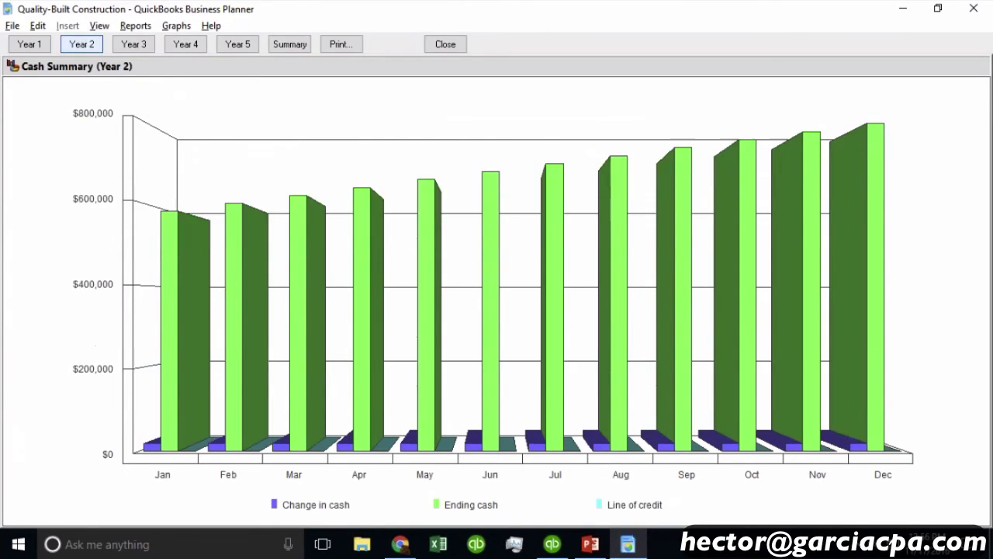
left_click(139, 46)
left_click(183, 45)
left_click(33, 46)
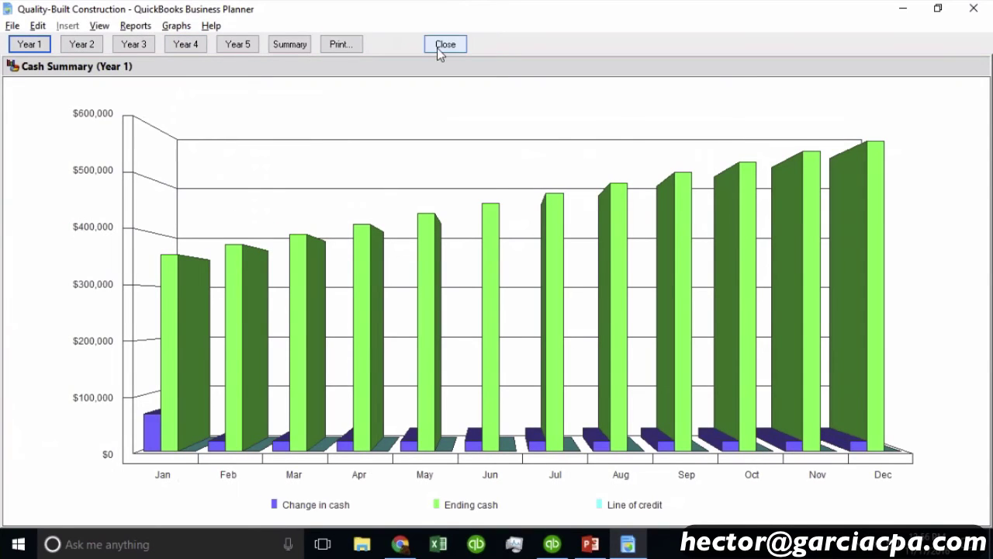
Close the Cash Summary graph and dismiss the Graphs menu without choosing another graph
left_click(446, 46)
left_click(145, 27)
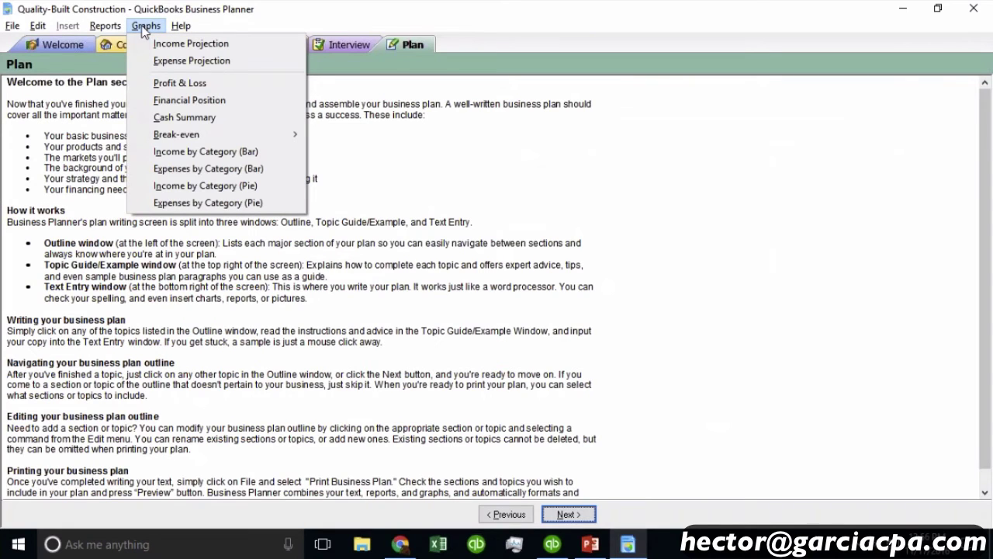
mouse_move(106, 28)
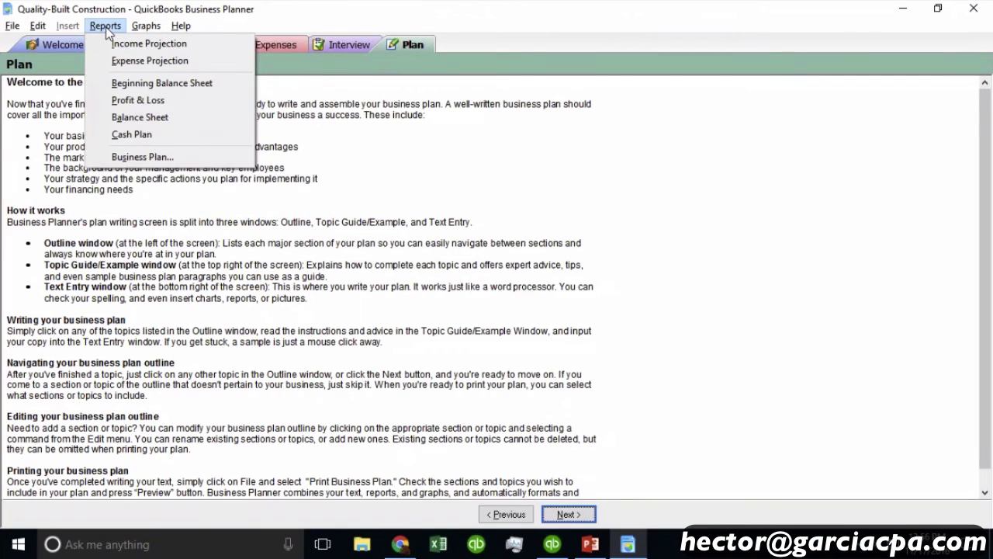
left_click(424, 47)
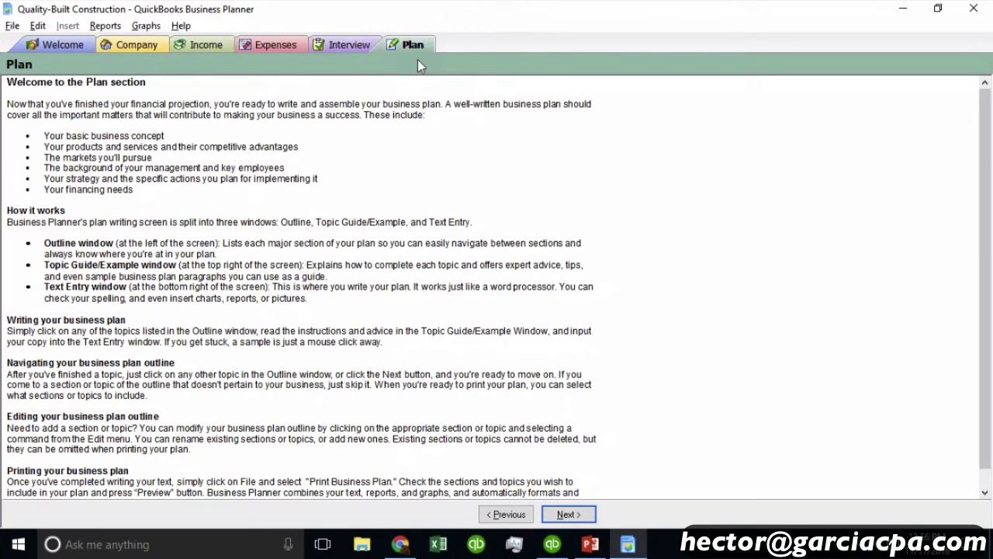
In the plan outline, expand Executive Summary and view its Product/Service Description and Financial Potential topics
left_click(582, 522)
left_click(64, 83)
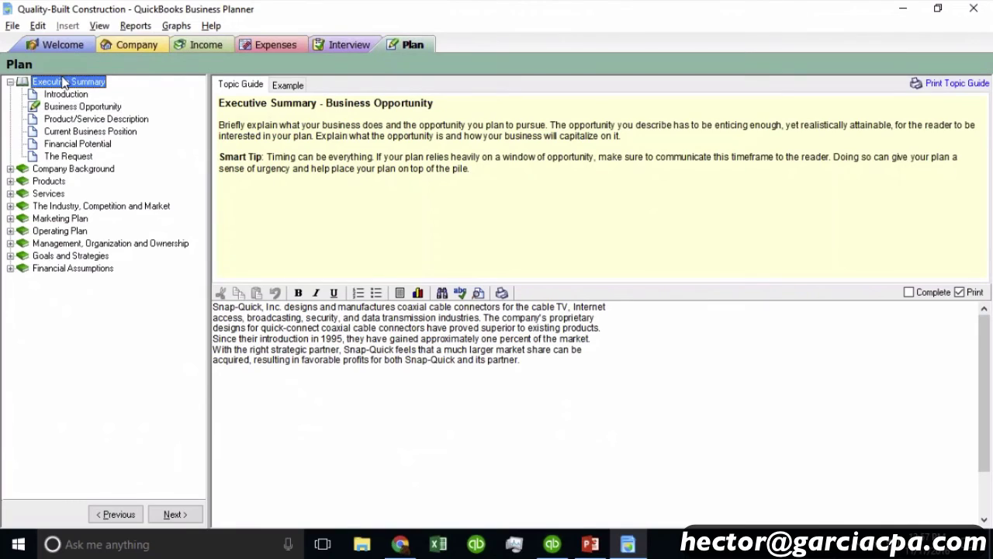
double_click(64, 83)
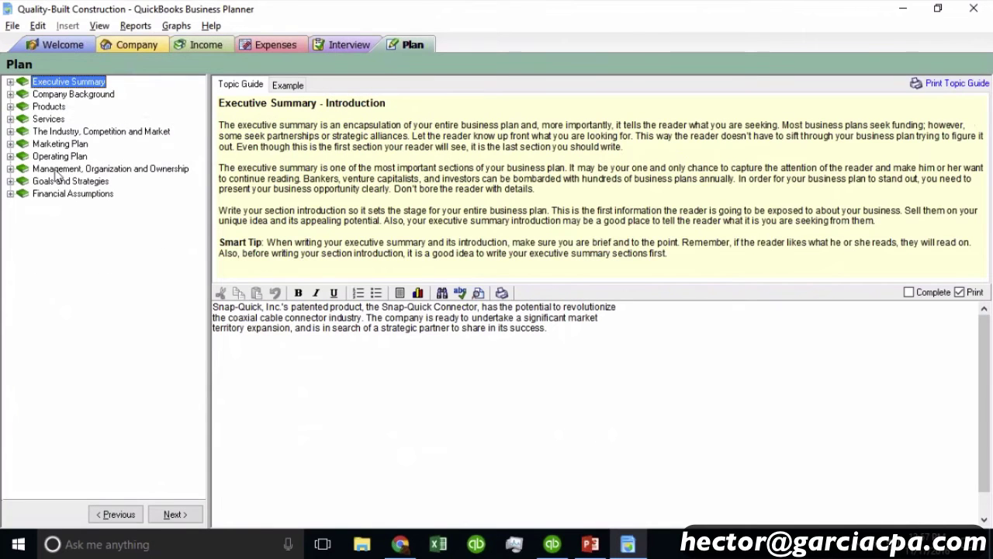
left_click(10, 83)
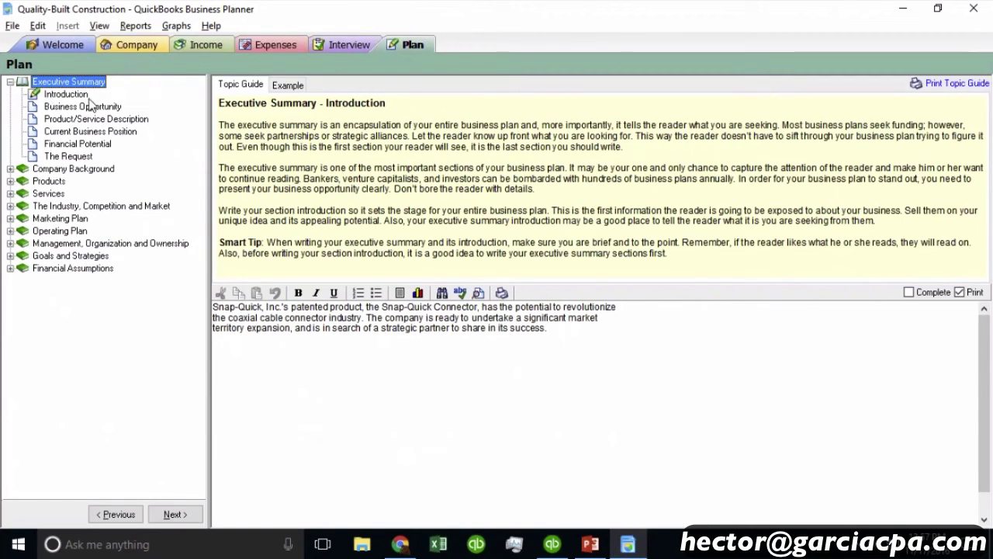
left_click(97, 121)
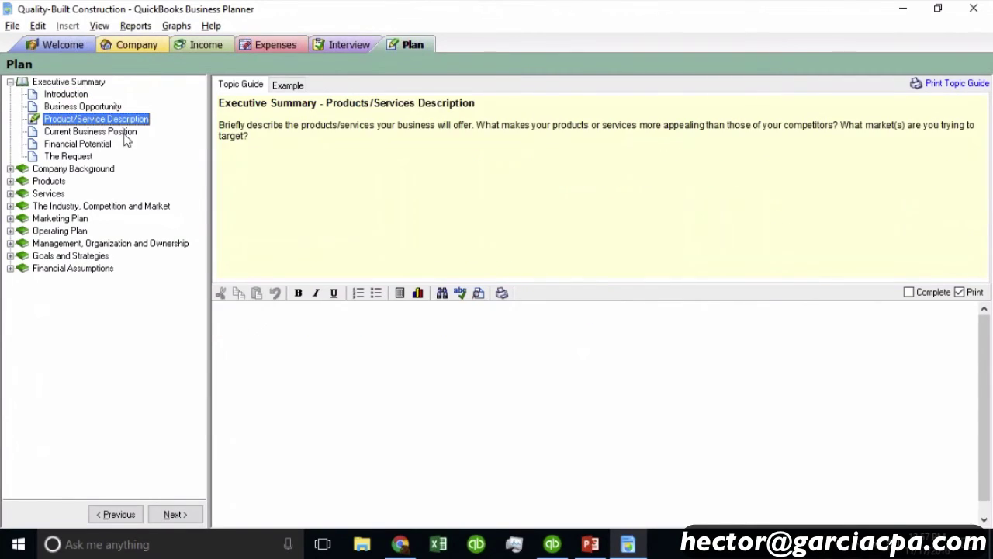
left_click(97, 145)
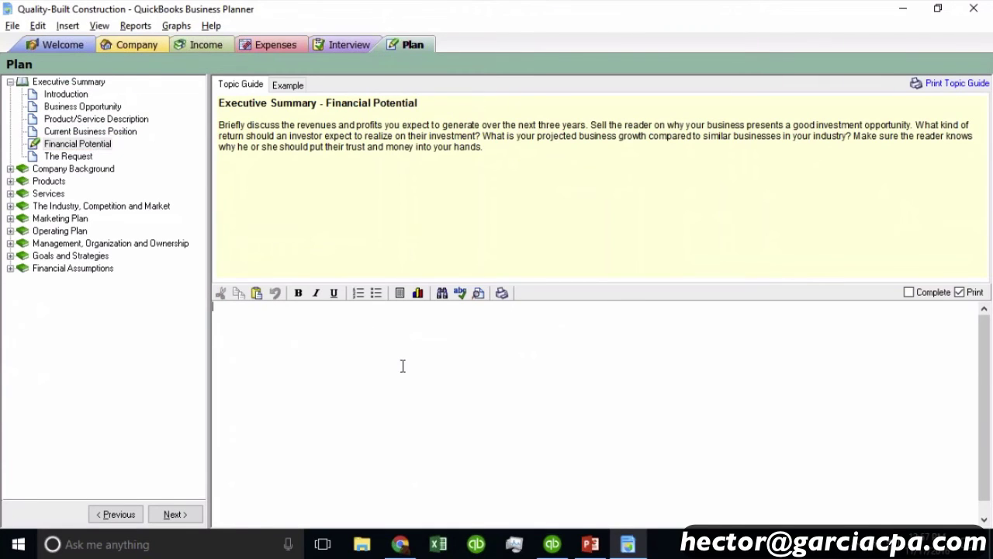
left_click(403, 365)
Expand Company Background, Products and Financial Assumptions, ending on the Assumptions topic
left_click(10, 168)
left_click(75, 206)
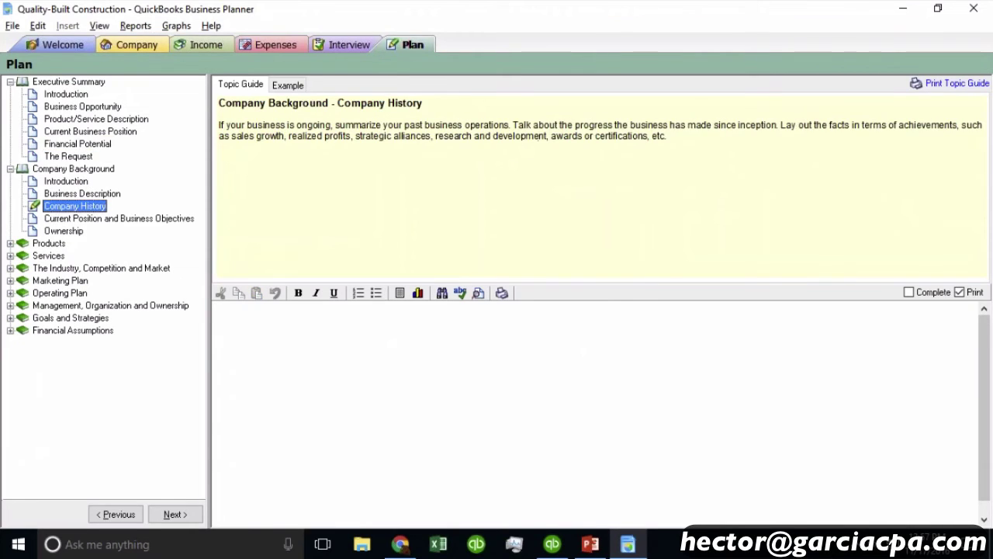
left_click(308, 348)
left_click(10, 243)
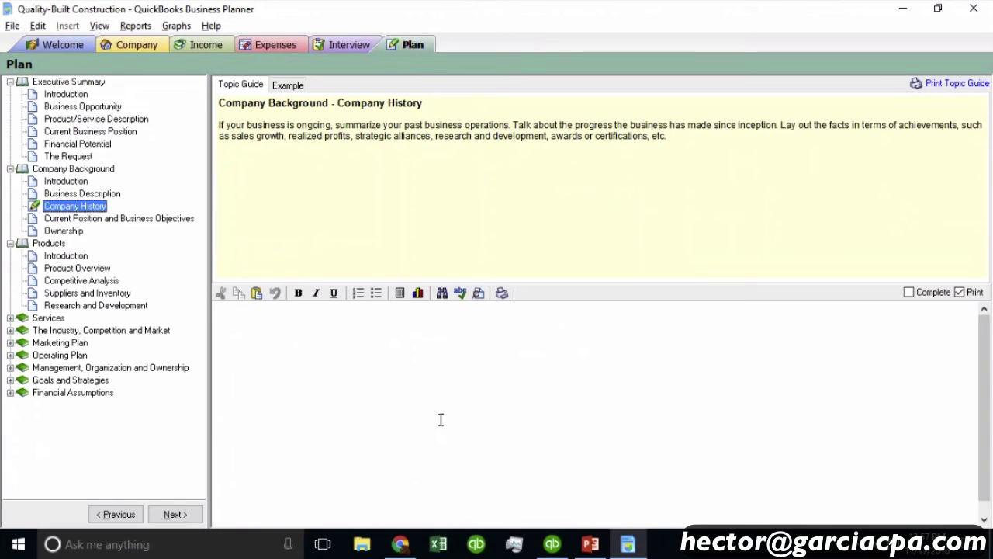
left_click(413, 368)
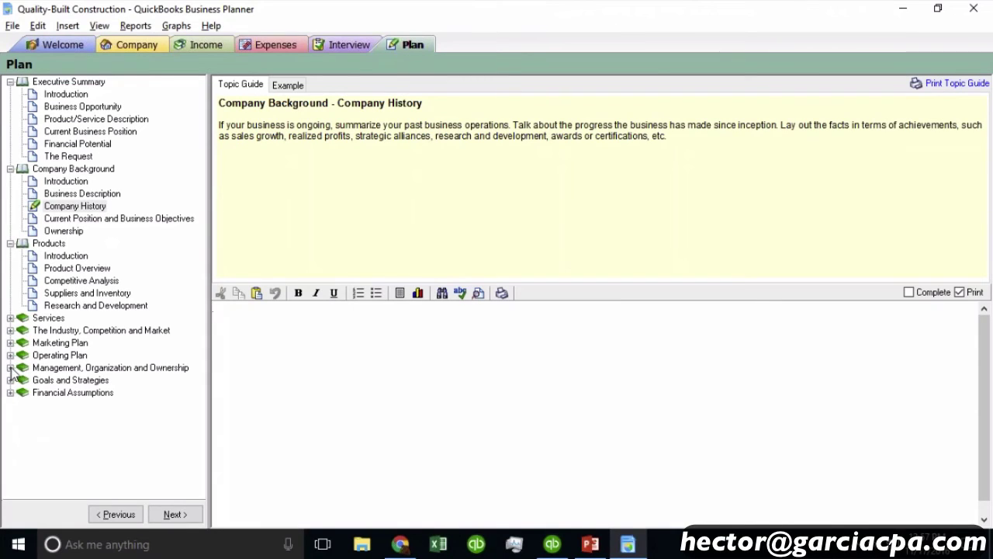
left_click(10, 393)
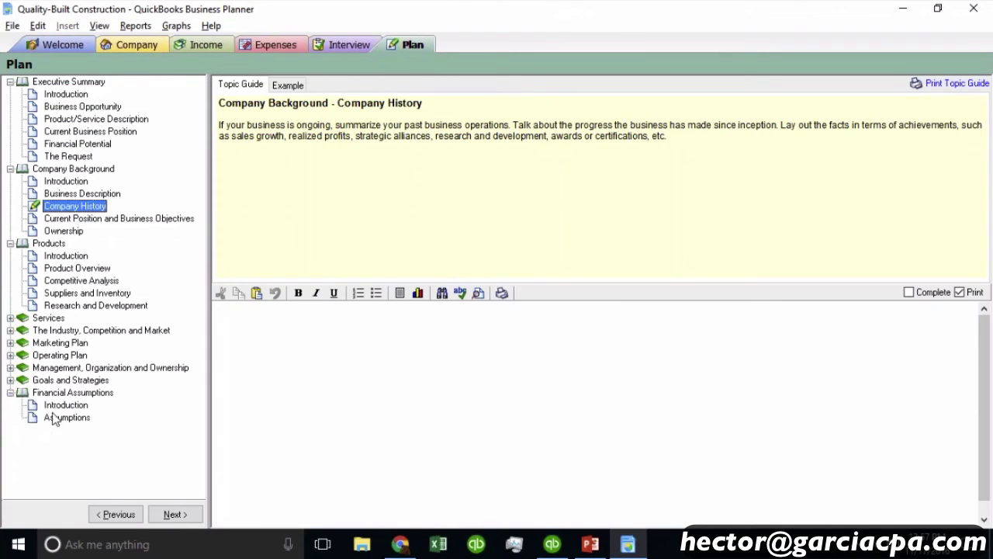
left_click(72, 417)
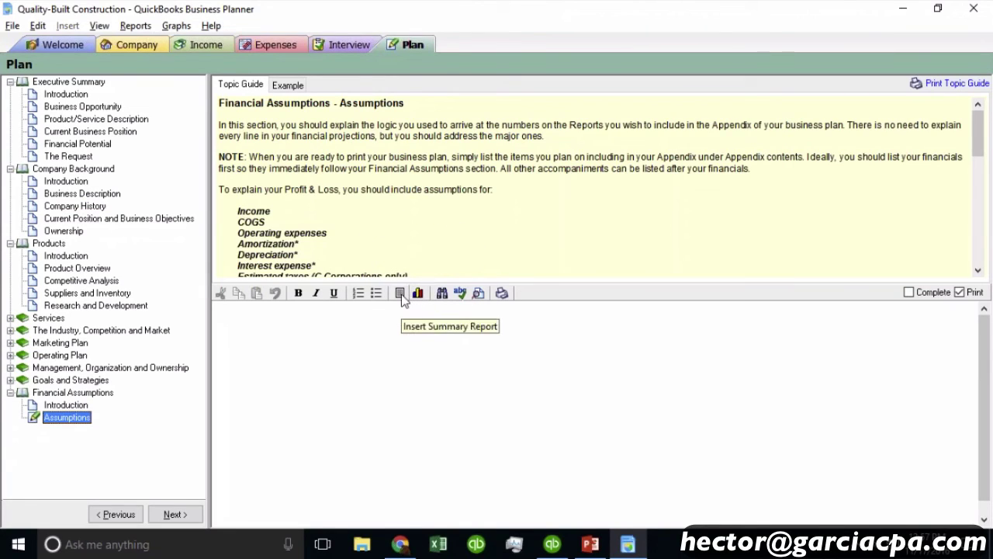
Insert the Profit & Loss summary report into the Assumptions text
left_click(401, 294)
left_click(411, 223)
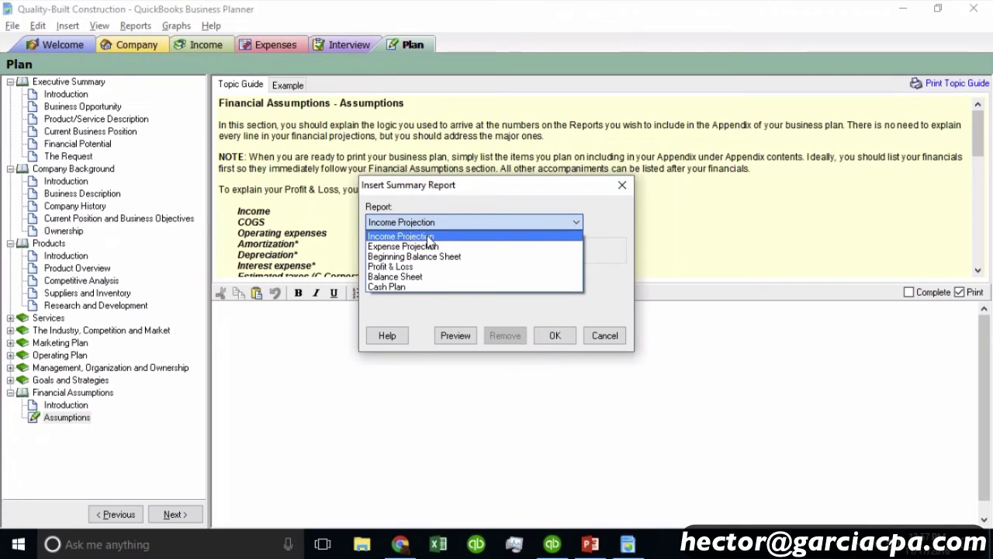
left_click(429, 266)
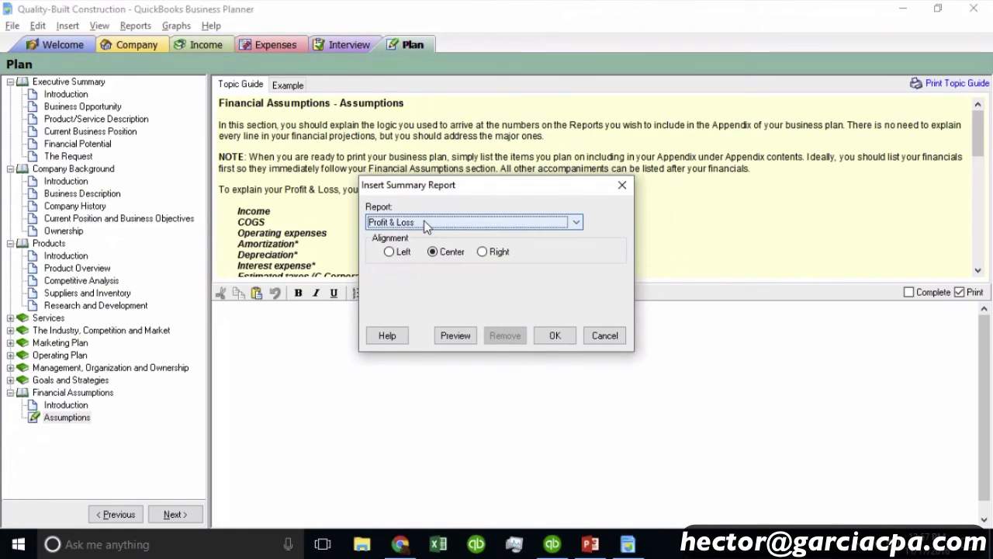
left_click(554, 334)
Preview the inserted Profit & Loss Statement from its report settings, then close them
double_click(220, 310)
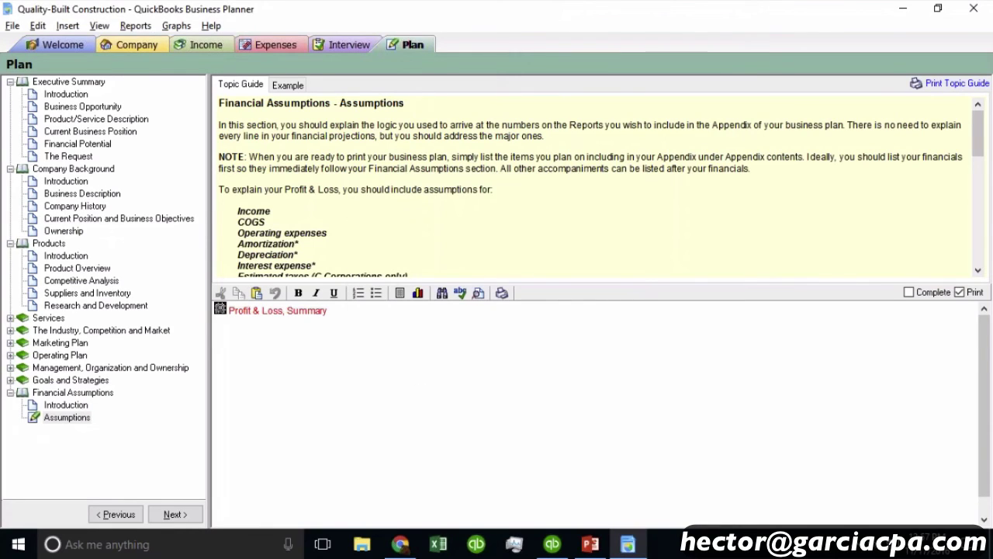
left_click(456, 336)
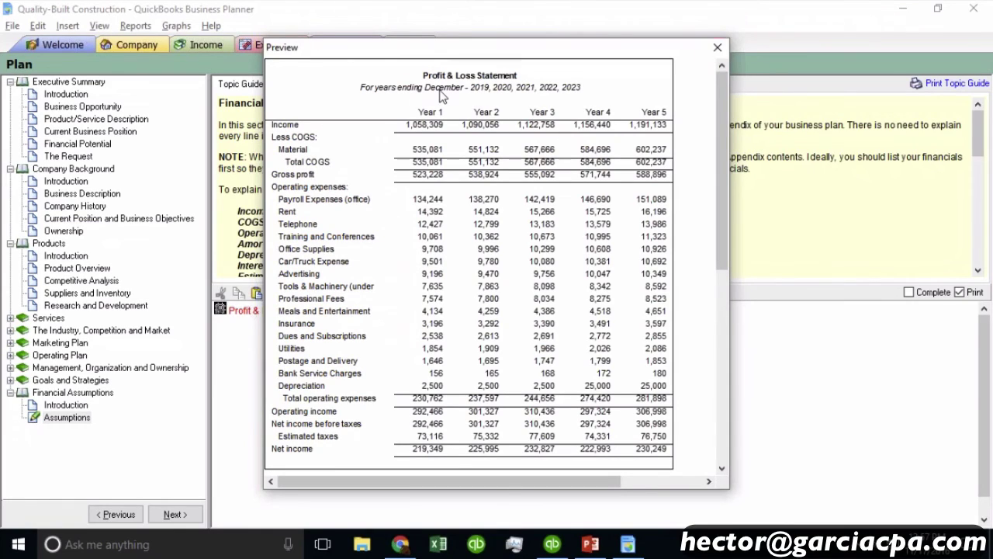
left_click(718, 47)
left_click(555, 334)
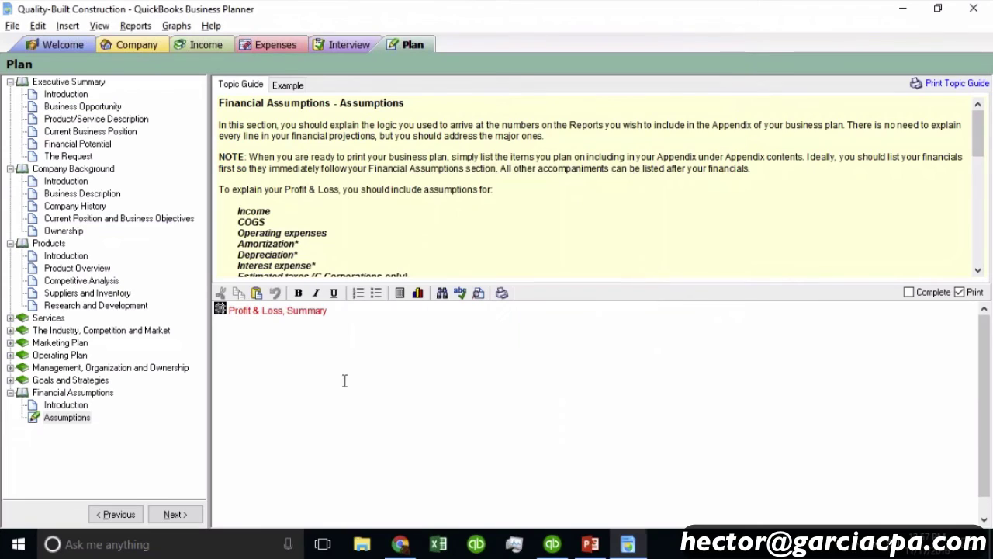
Try a print preview of the Assumptions topic, dismiss the load error, then open the upgrade page
left_click(338, 326)
left_click(477, 295)
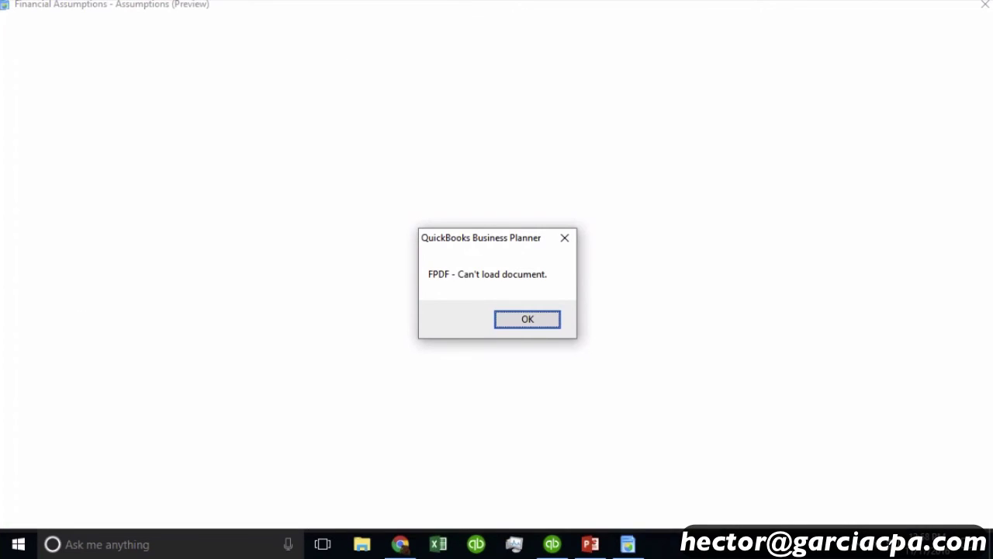
left_click(531, 316)
left_click(232, 27)
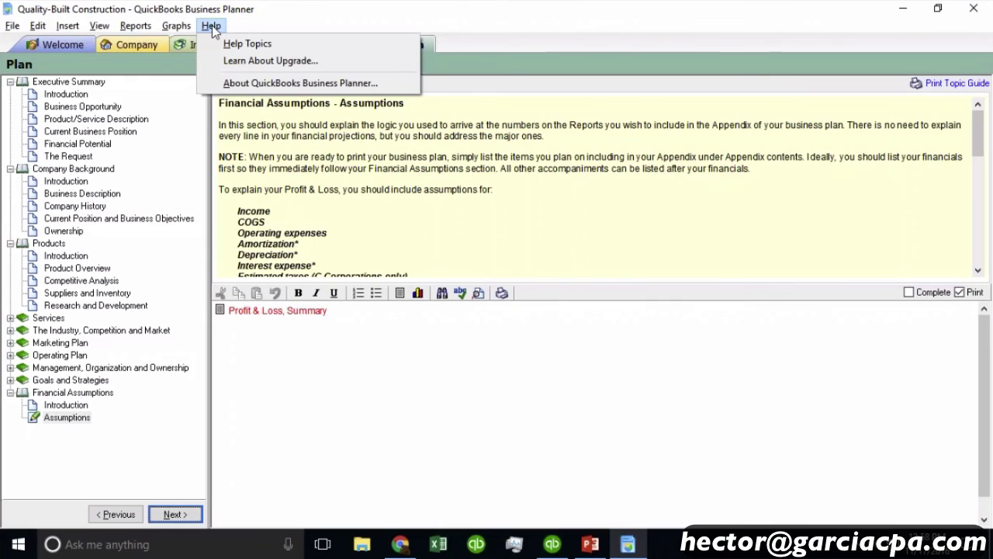
left_click(272, 62)
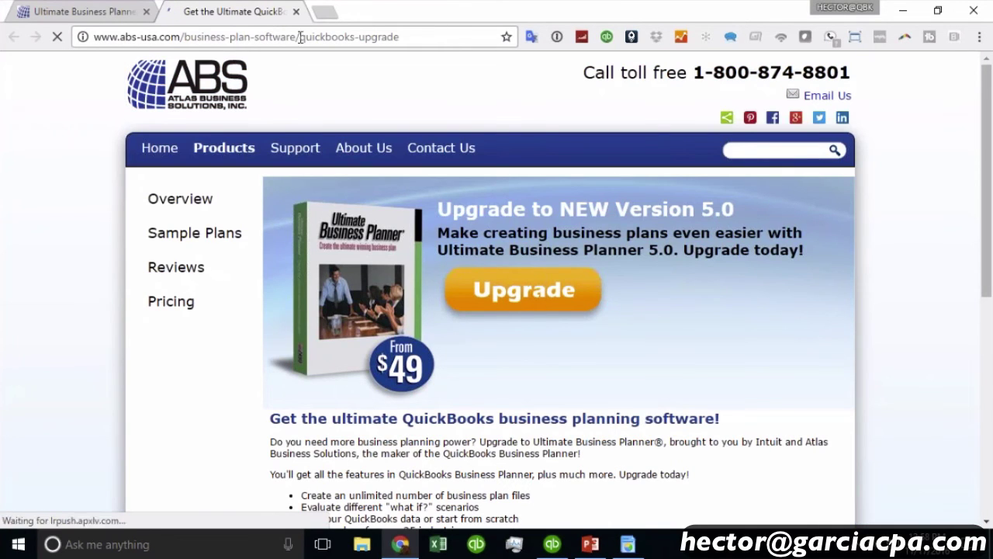
Open the Infrared Measuring Technologies sample business plan PDF from the Sample Plans page
left_click(194, 235)
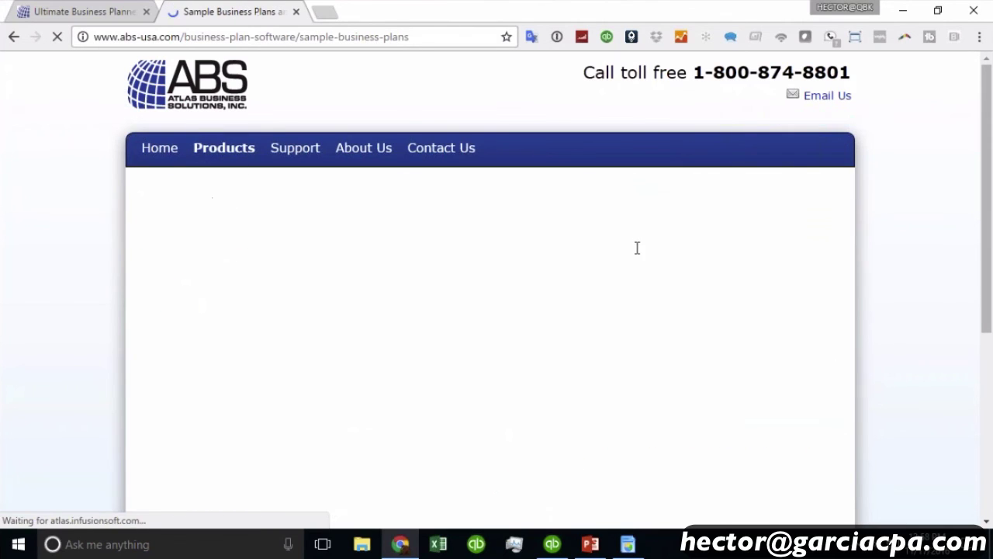
scroll(207, 178, "down", 4)
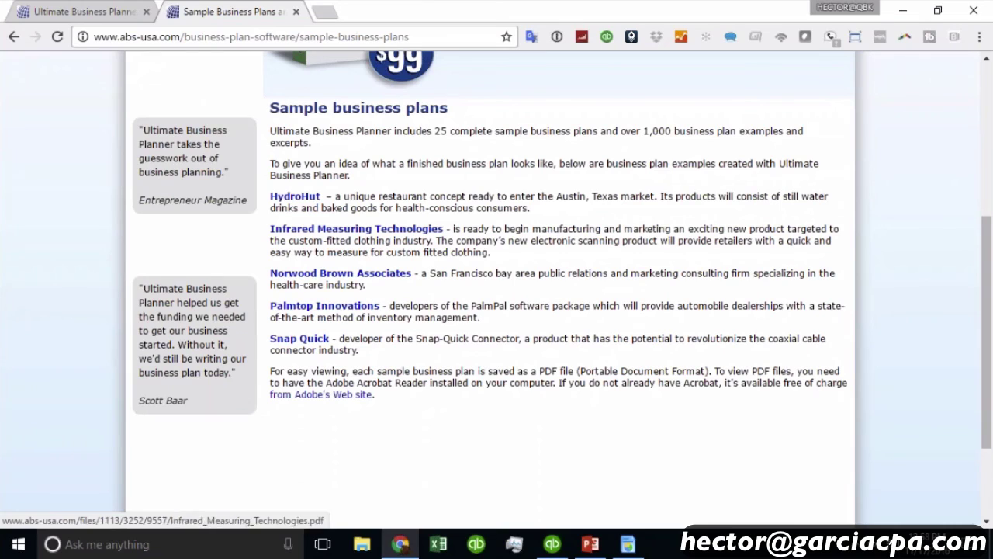
left_click(326, 229)
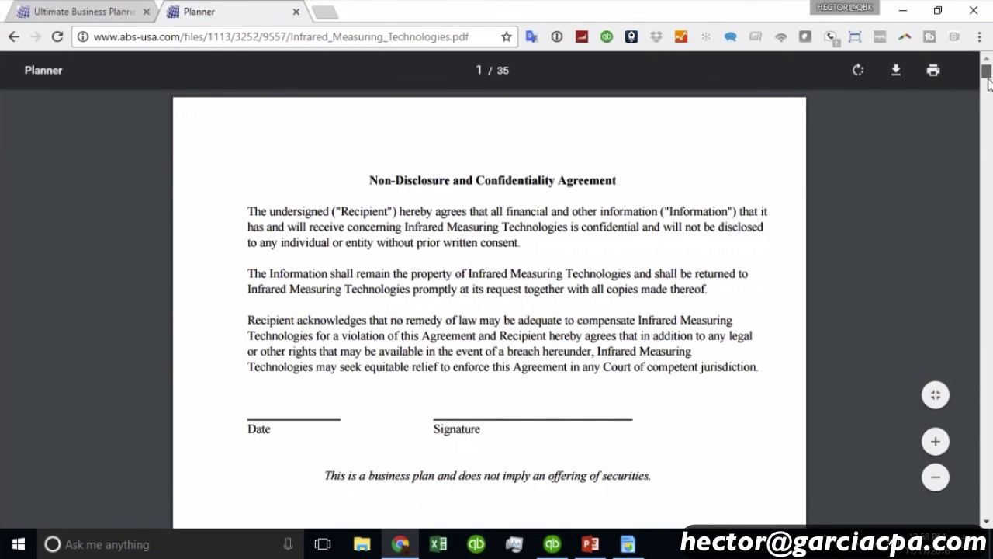
Select the Product Overview paragraph in the PDF, then return to Business Planner
left_click_drag(986, 71, 987, 185)
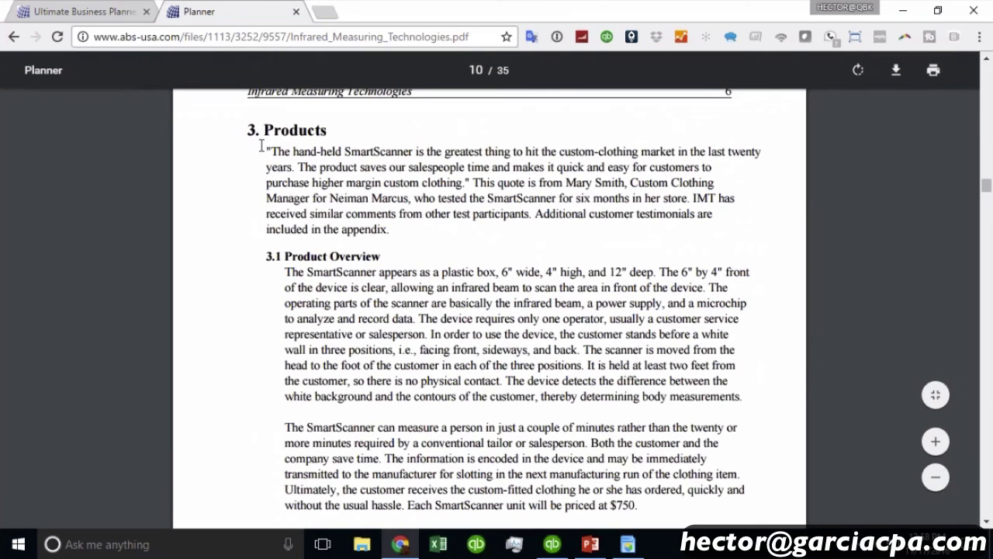
left_click_drag(275, 148, 546, 272)
left_click(361, 262)
left_click_drag(734, 394, 325, 277)
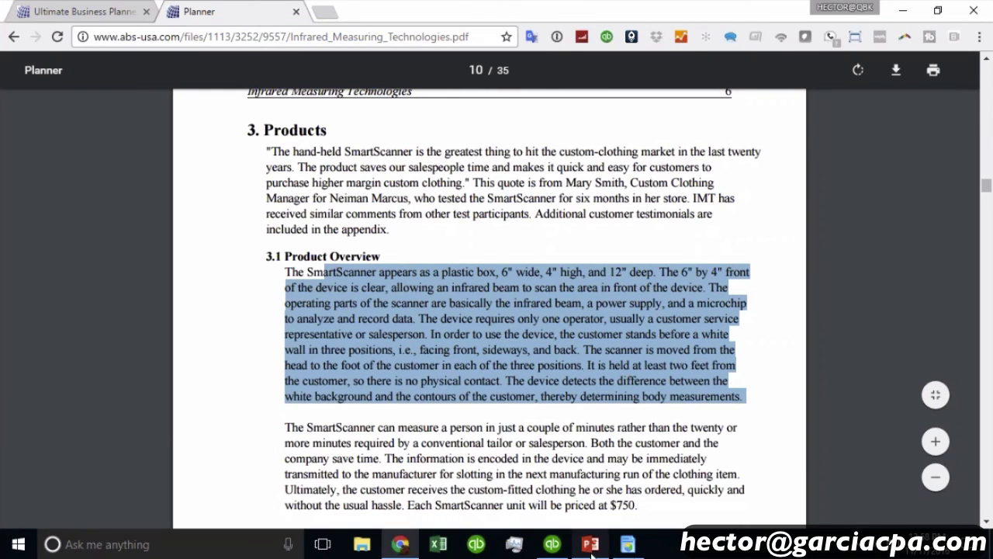
left_click(628, 544)
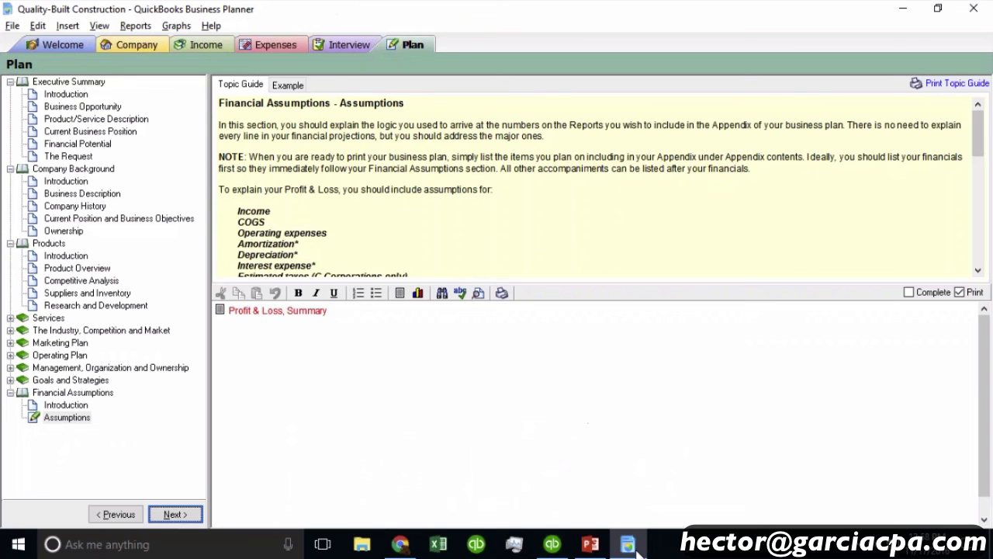
View the Business Description topic's Example and Topic Guide, then close Business Planner
left_click(77, 194)
left_click(343, 357)
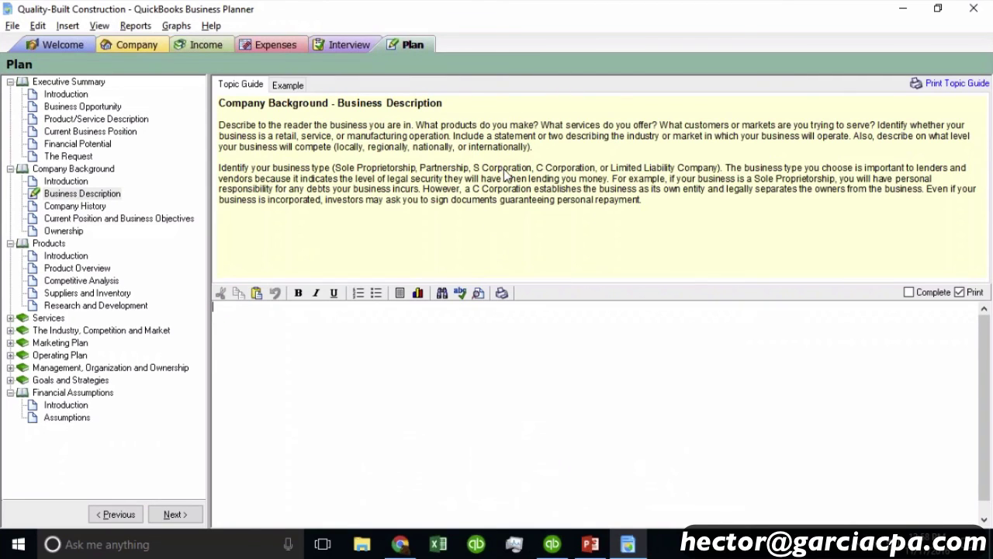
left_click(287, 85)
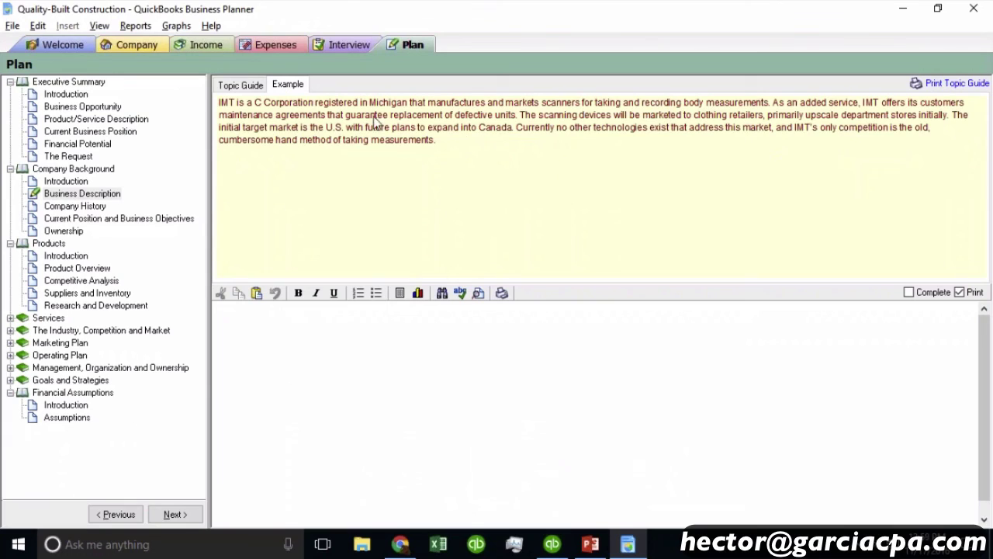
left_click(241, 84)
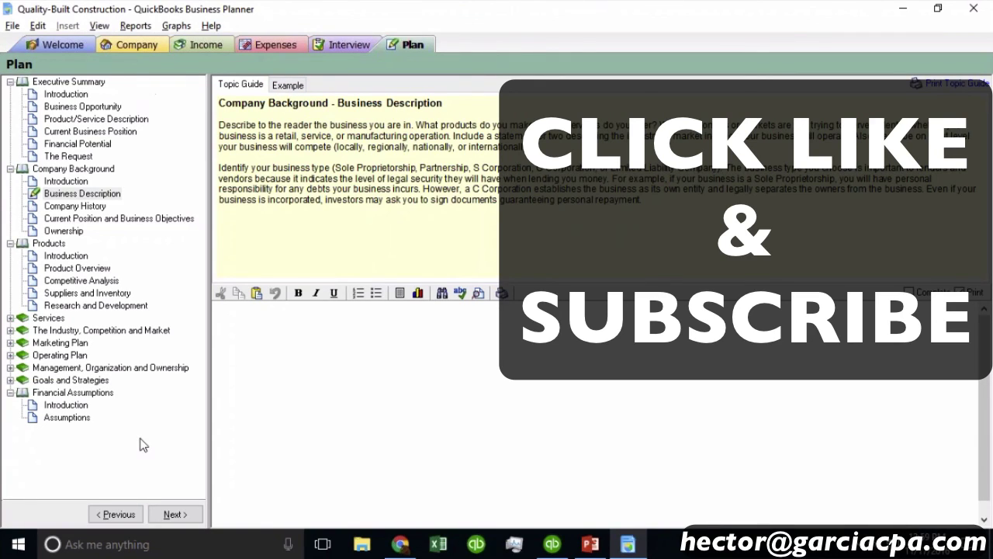
left_click(959, 11)
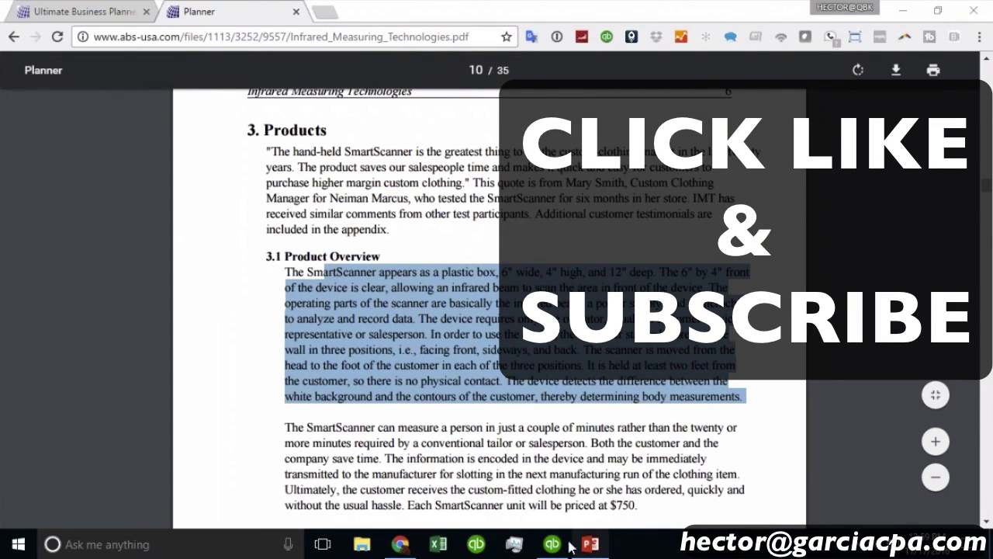